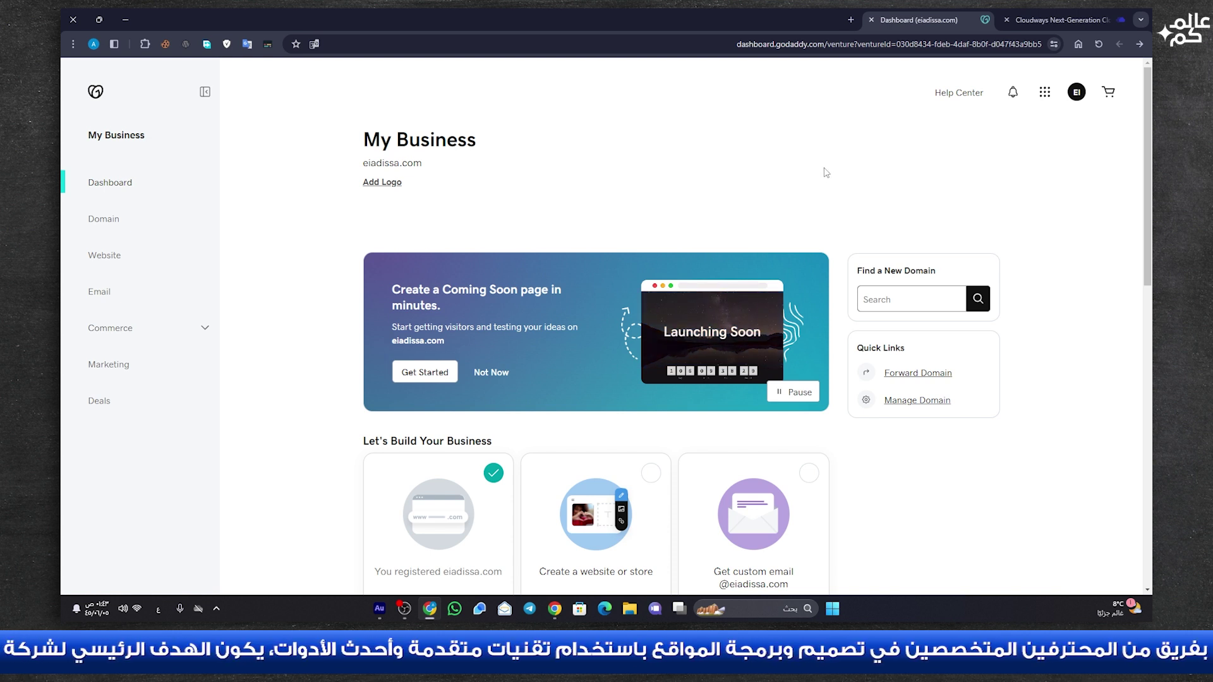
- Switch to the Cloudways tab showing the WordPress application's Access Details
left_click(1056, 19)
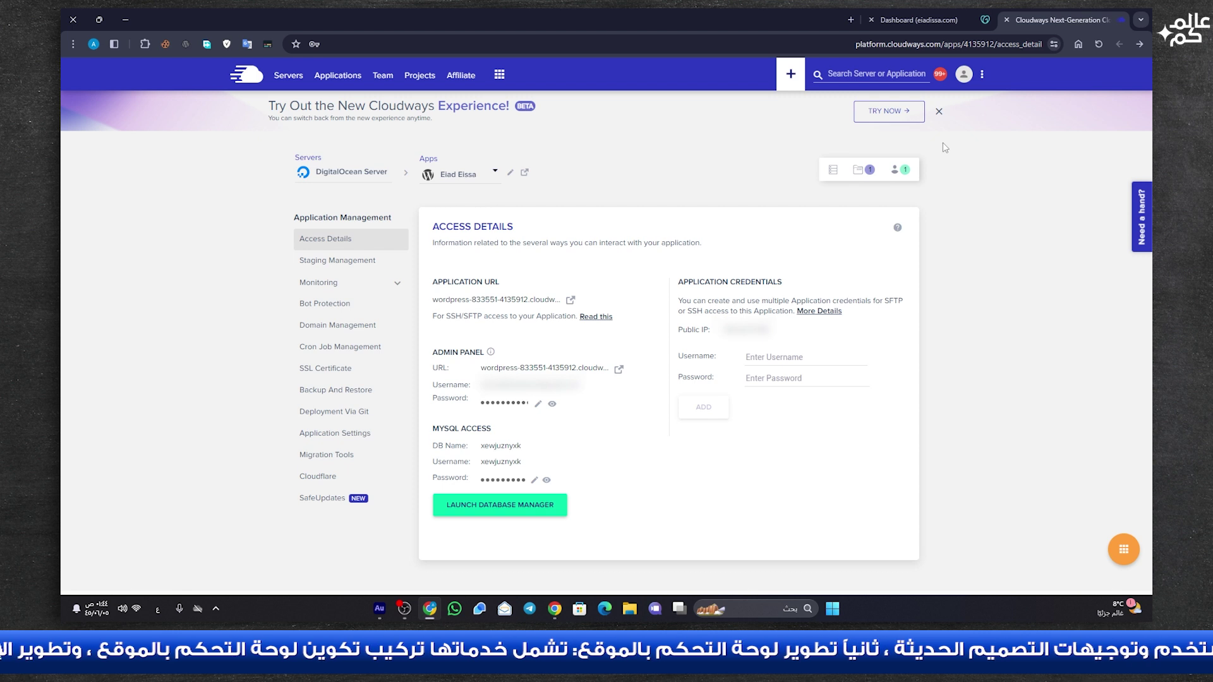
- Switch Cloudways to the new experience from the profile menu and dismiss the Google Translate popup
left_click(963, 75)
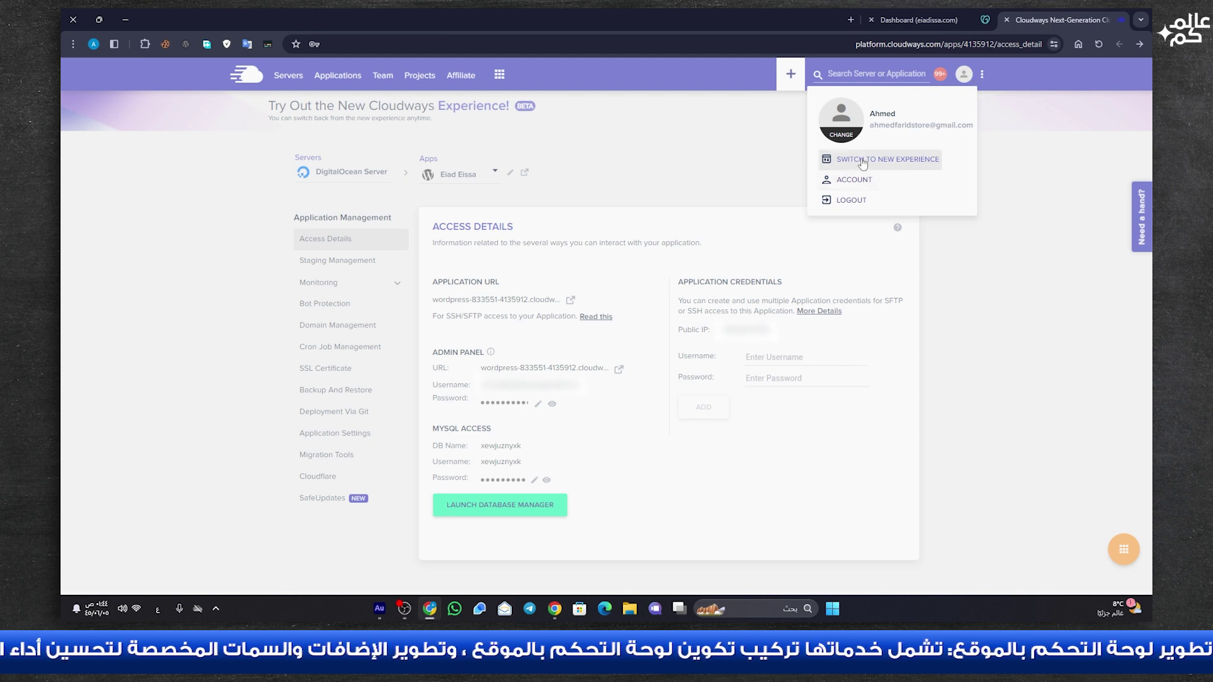
left_click(868, 158)
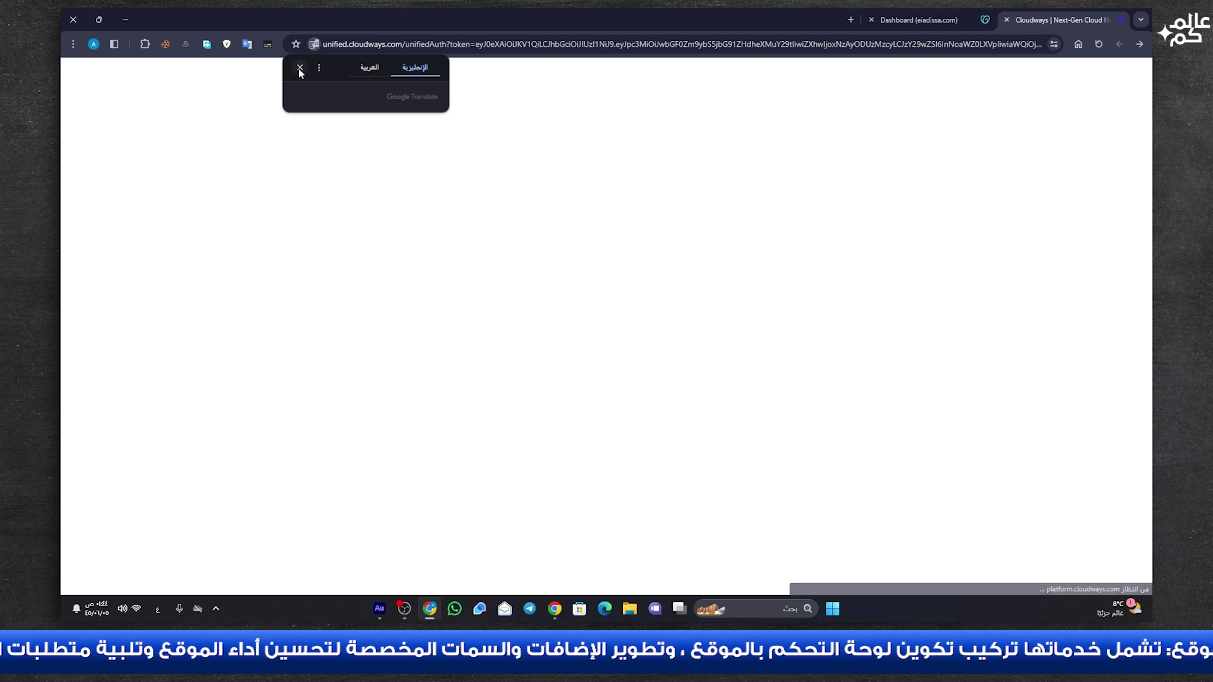
left_click(299, 68)
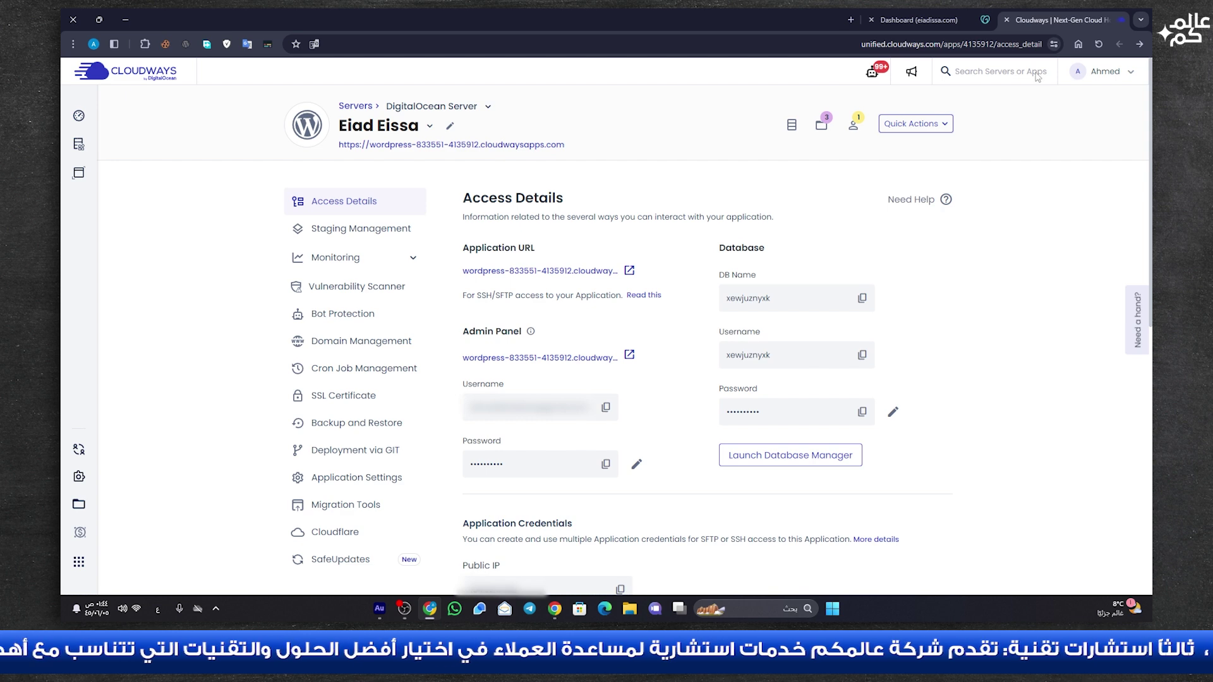
left_click(934, 18)
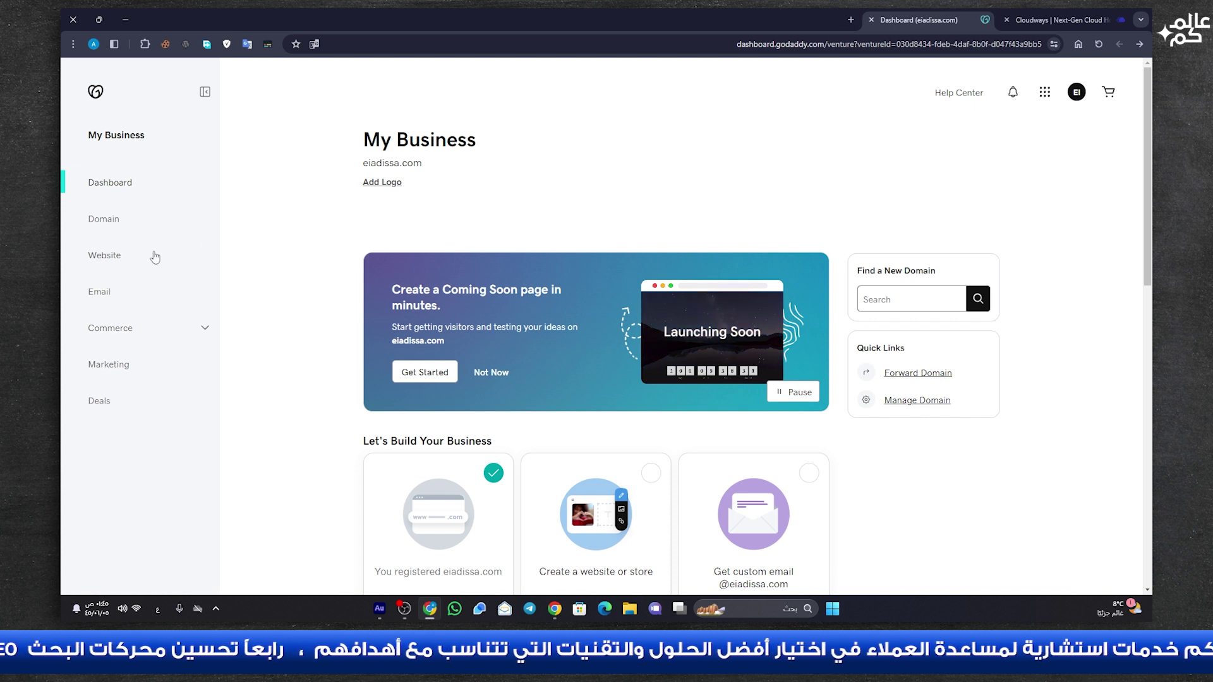
- View eiadissa.com's GoDaddy DNS records (two NS, a CNAME, an SOA), then return to Cloudways
left_click(106, 222)
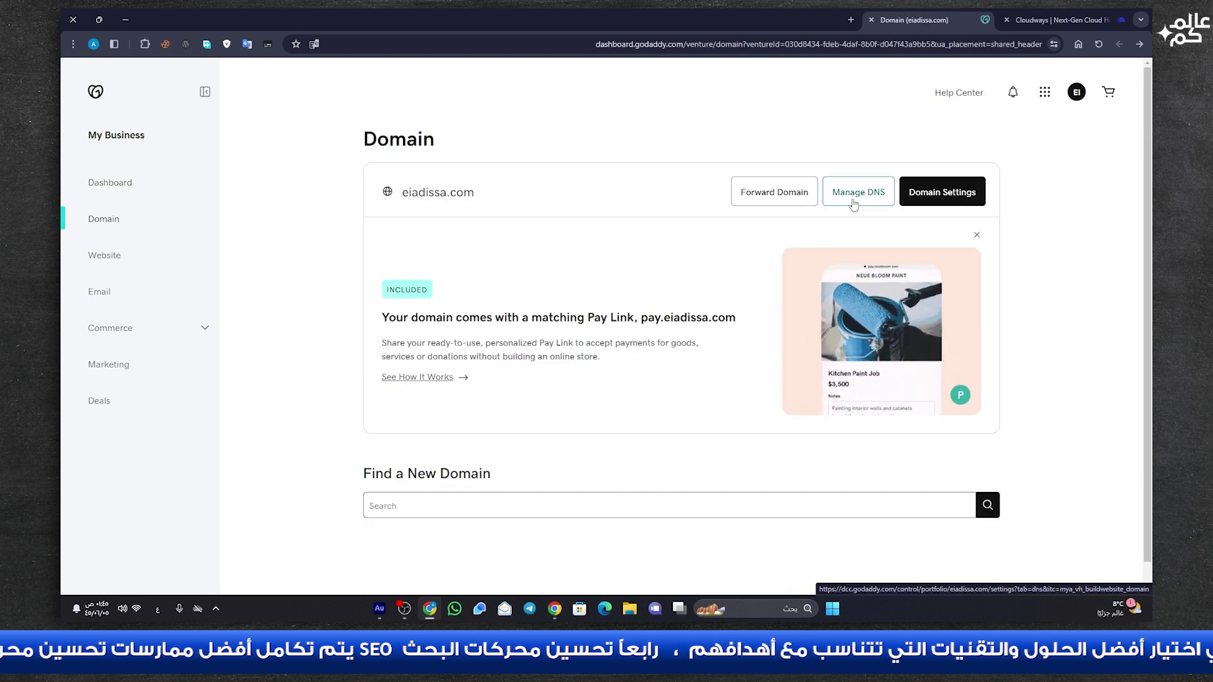
left_click(875, 203)
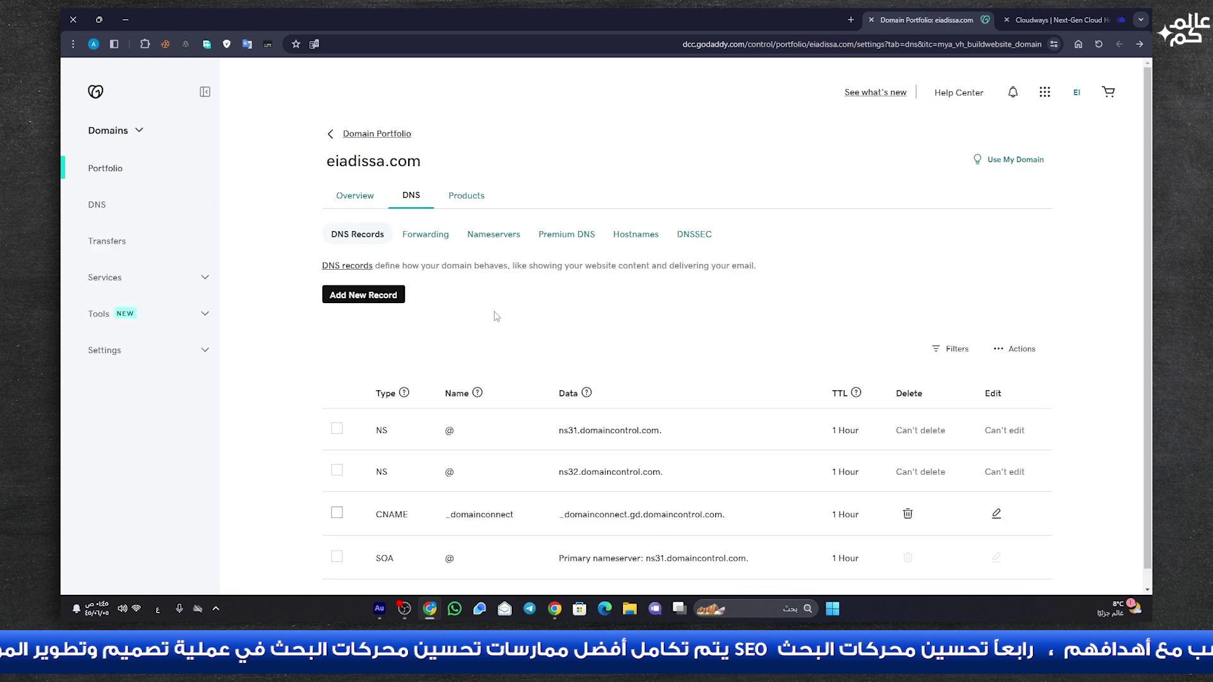
scroll(497, 316, "down", 1)
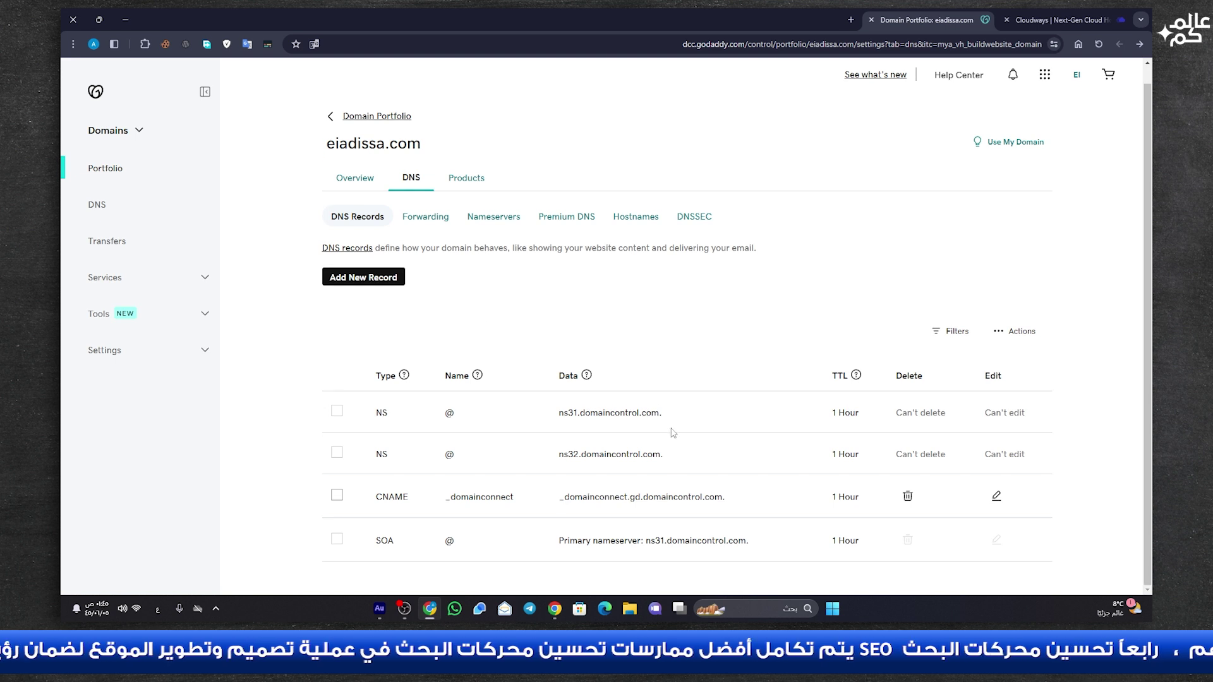
left_click(712, 401)
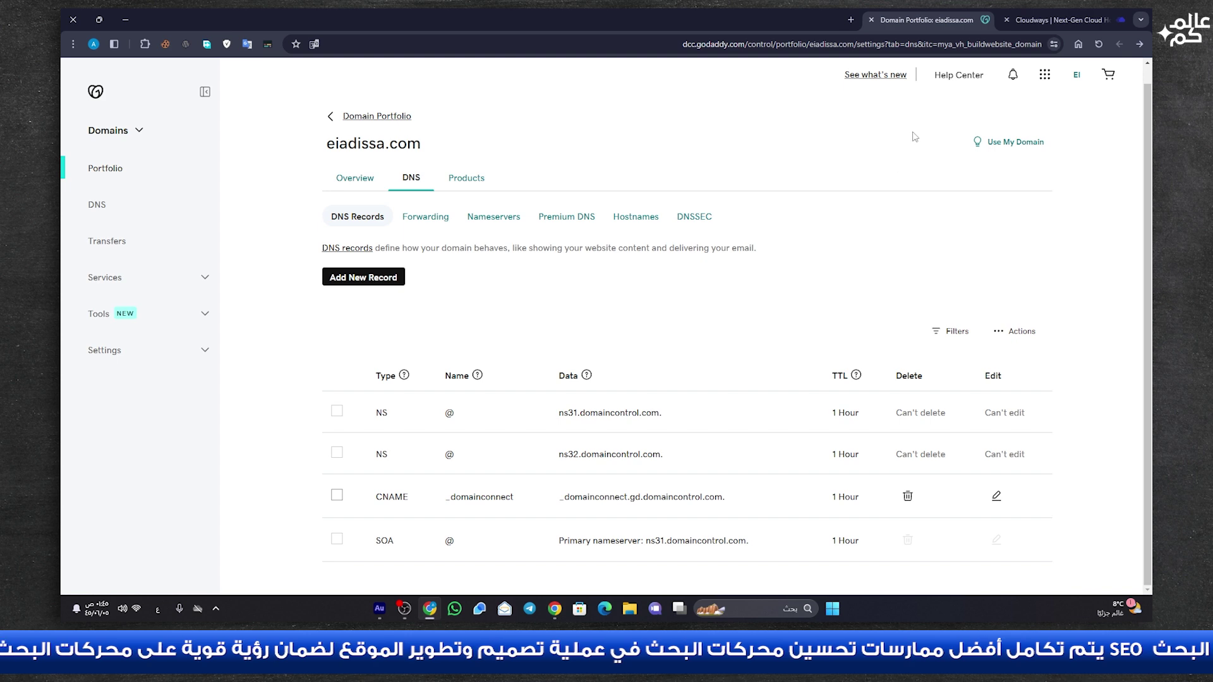
left_click(1065, 20)
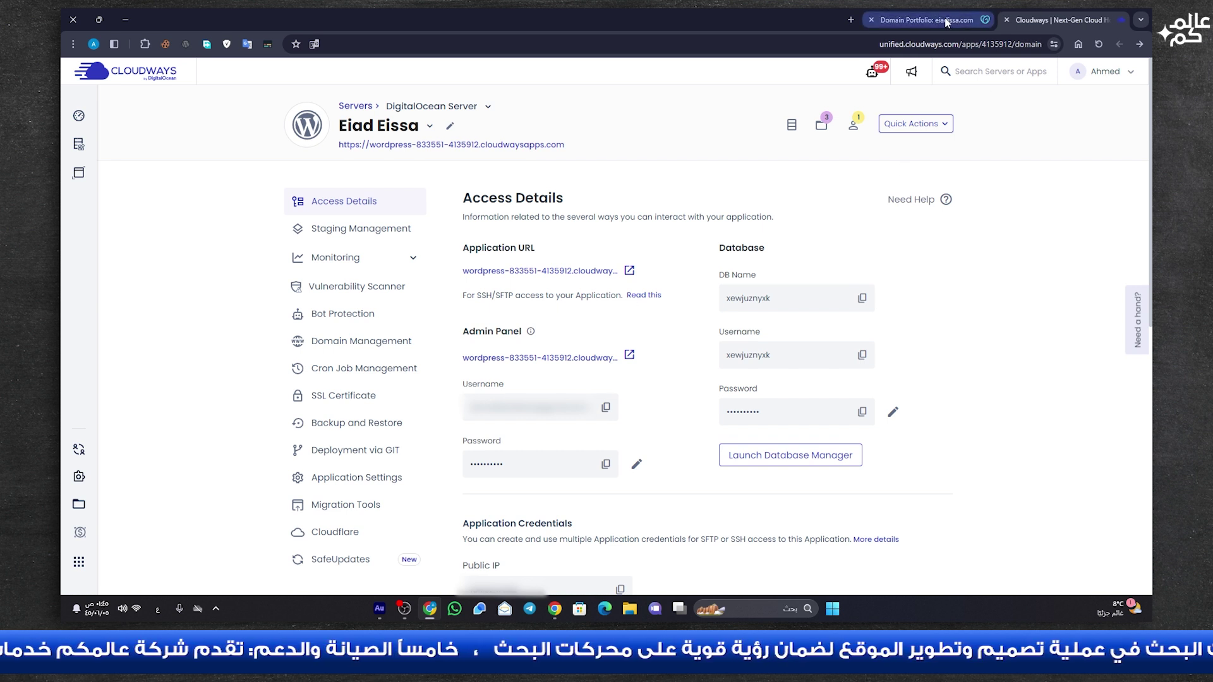
- Copy the WordPress application's Public IP from the Application Credentials section
mouse_move(940, 24)
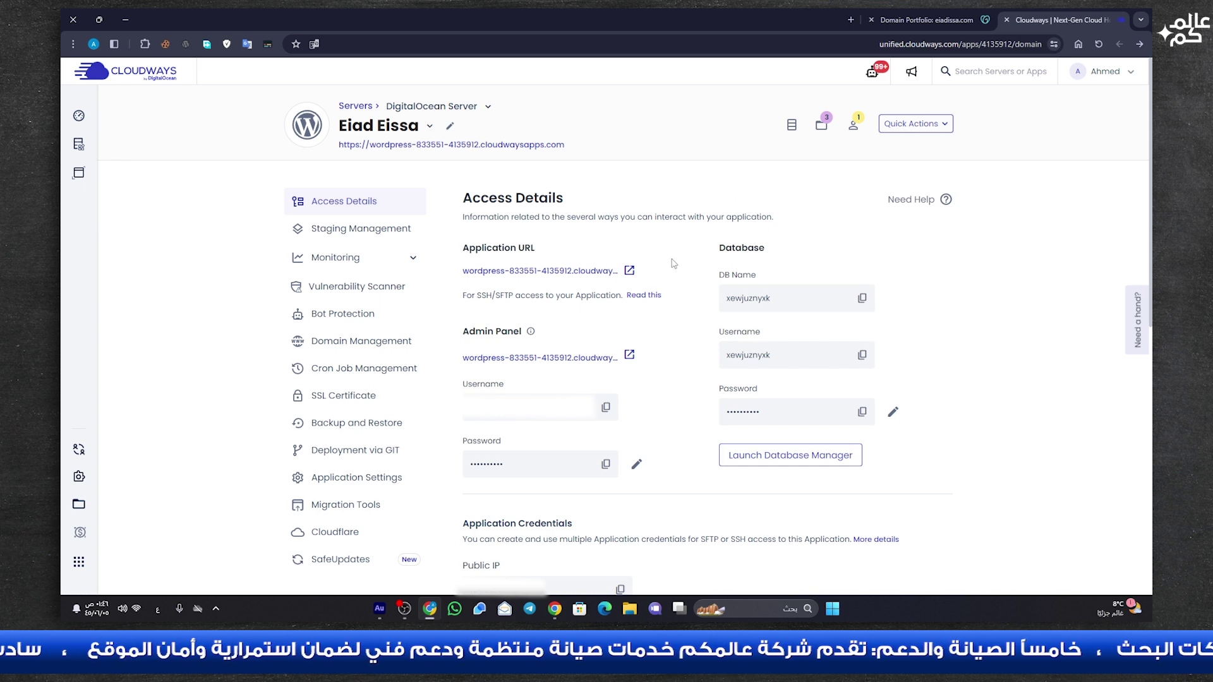
scroll(673, 263, "down", 2)
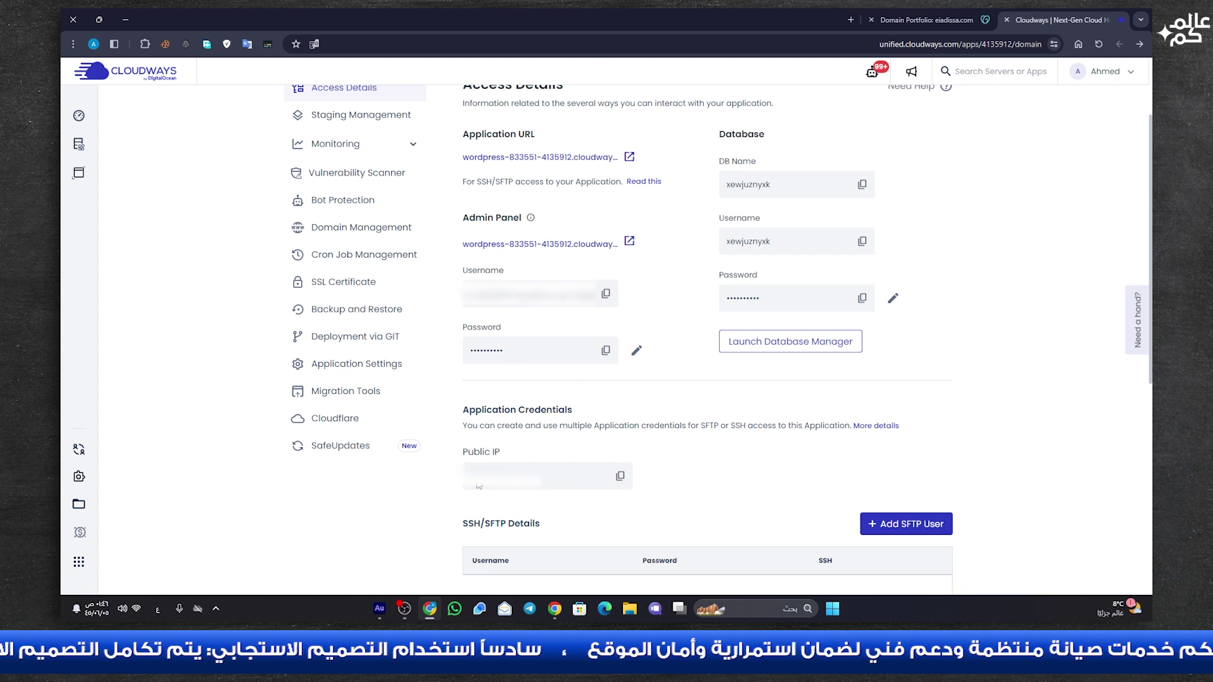
left_click(623, 480)
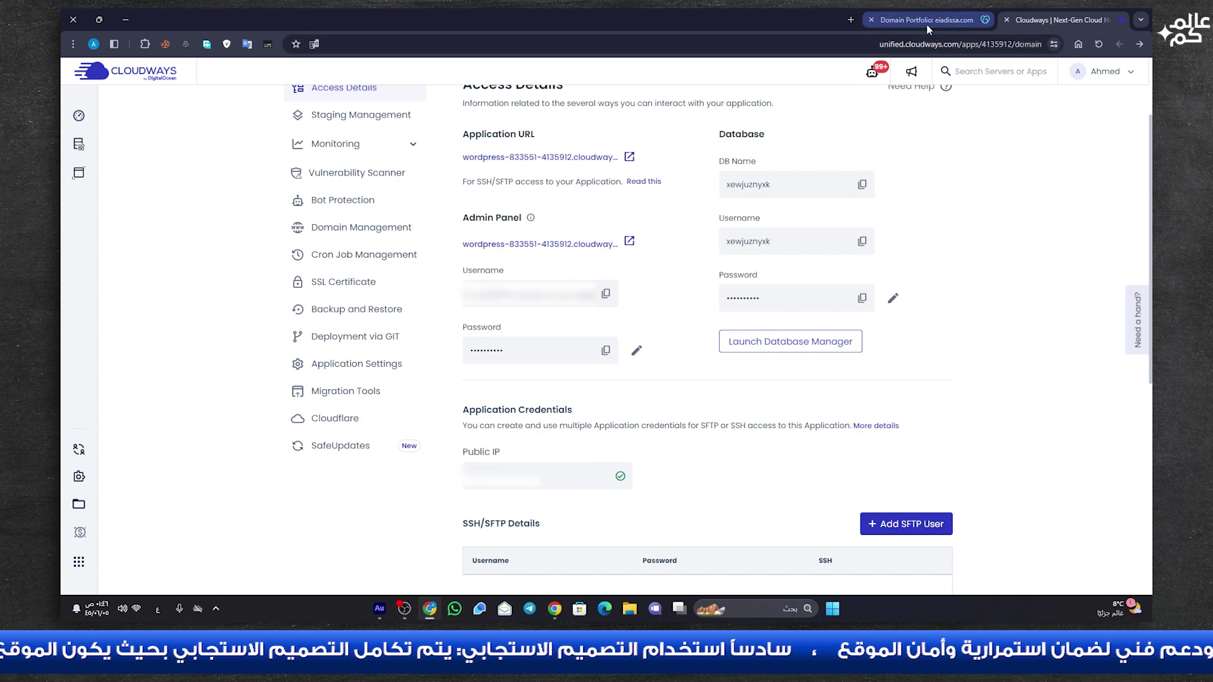
left_click(926, 25)
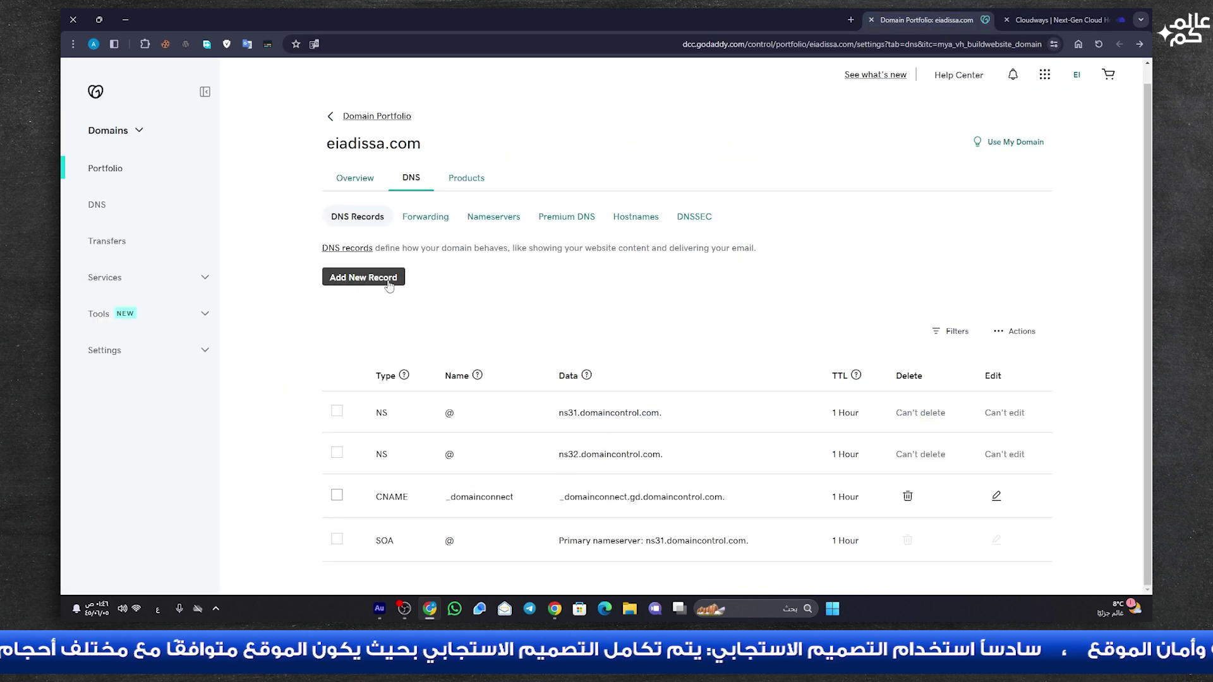
- Add an A record for @ pointing to the copied Cloudways IP with a 1 Hour TTL
left_click(404, 375)
left_click(515, 466)
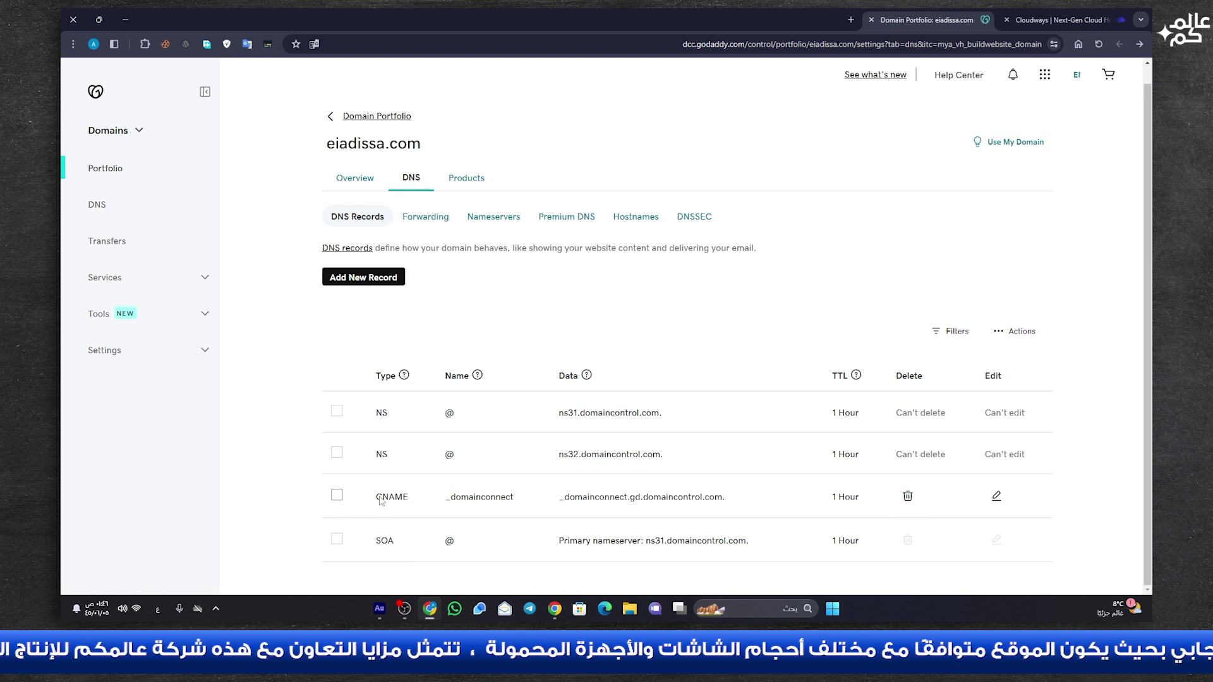
left_click(365, 276)
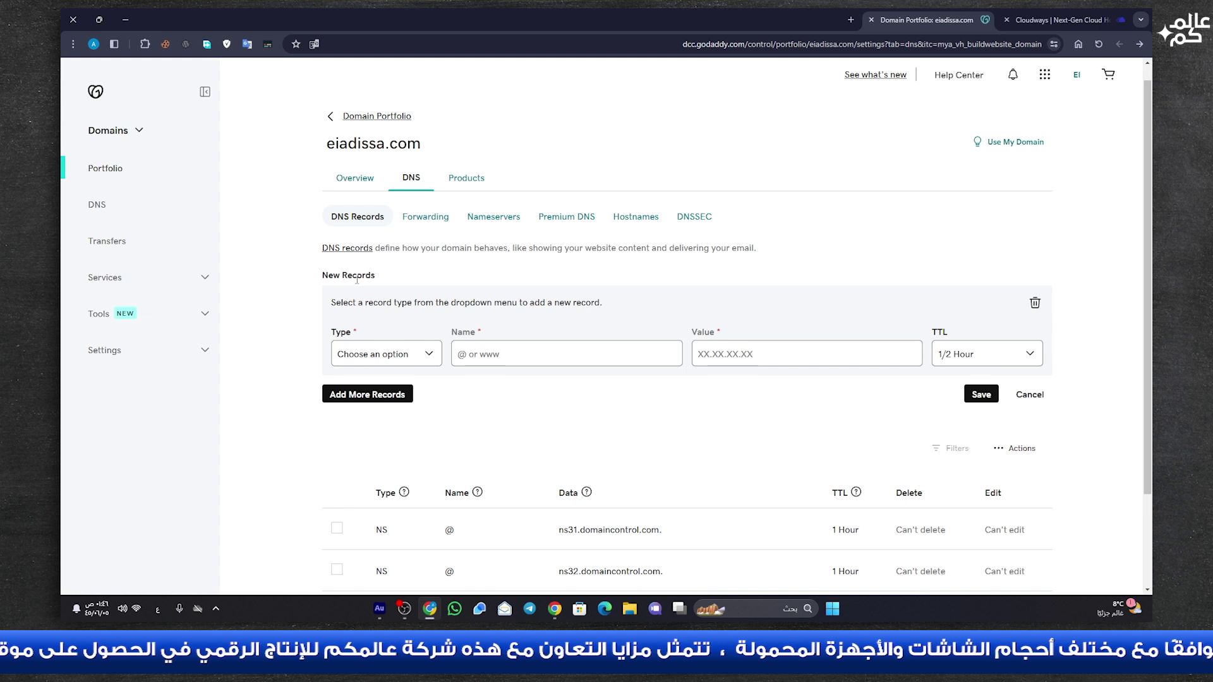
left_click(419, 360)
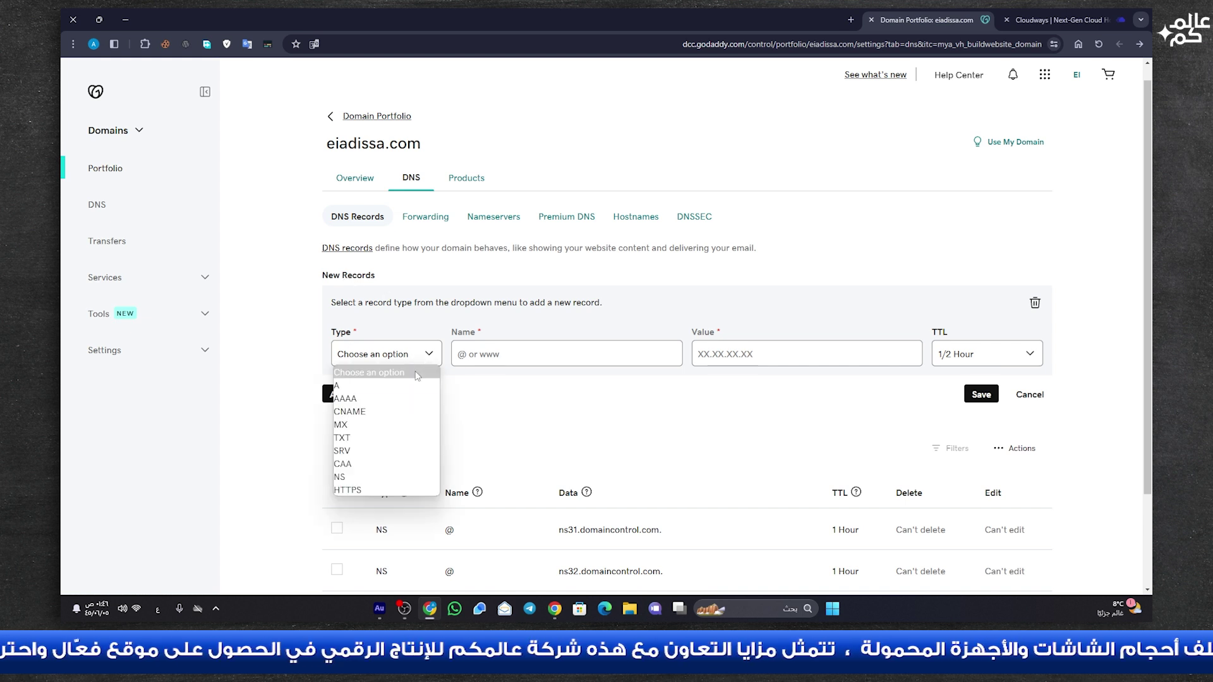
left_click(359, 385)
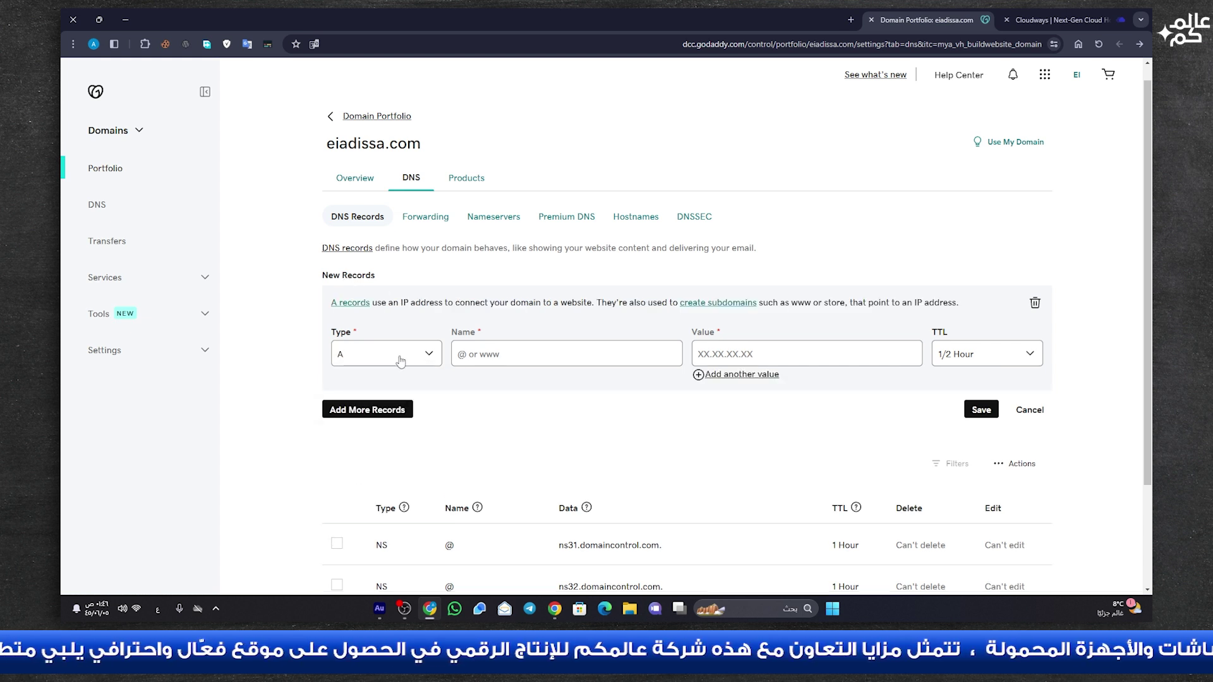
scroll(416, 477, "down", 1)
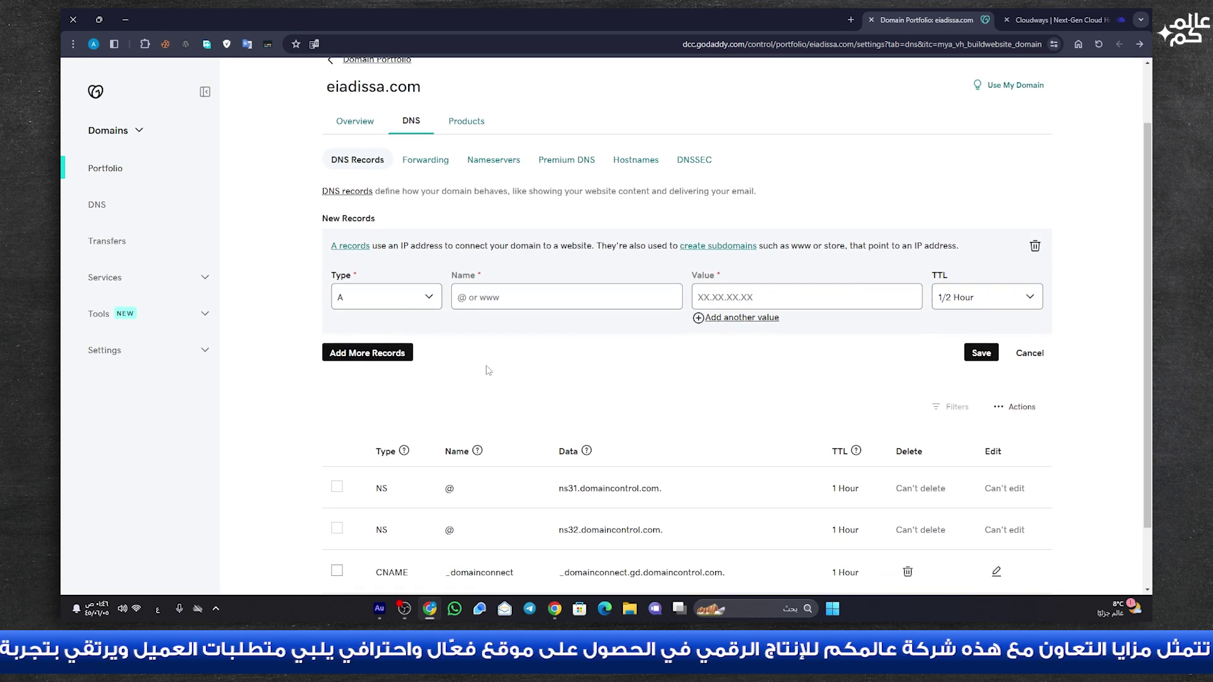
left_click(461, 305)
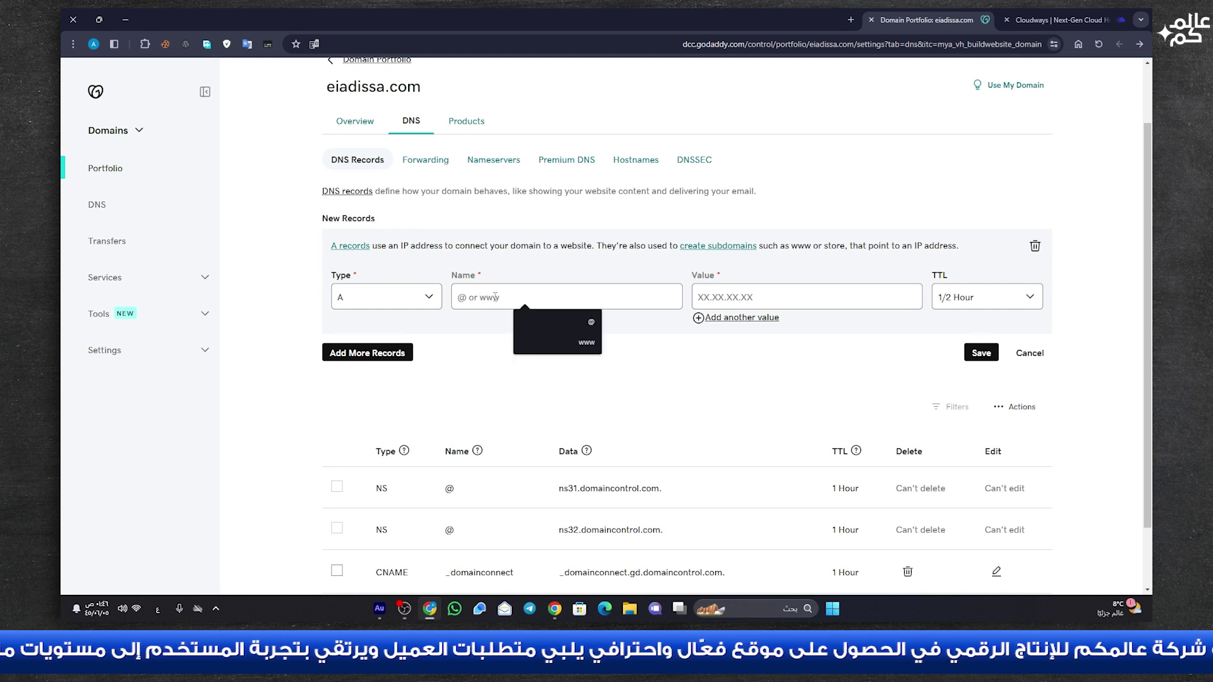
left_click(575, 322)
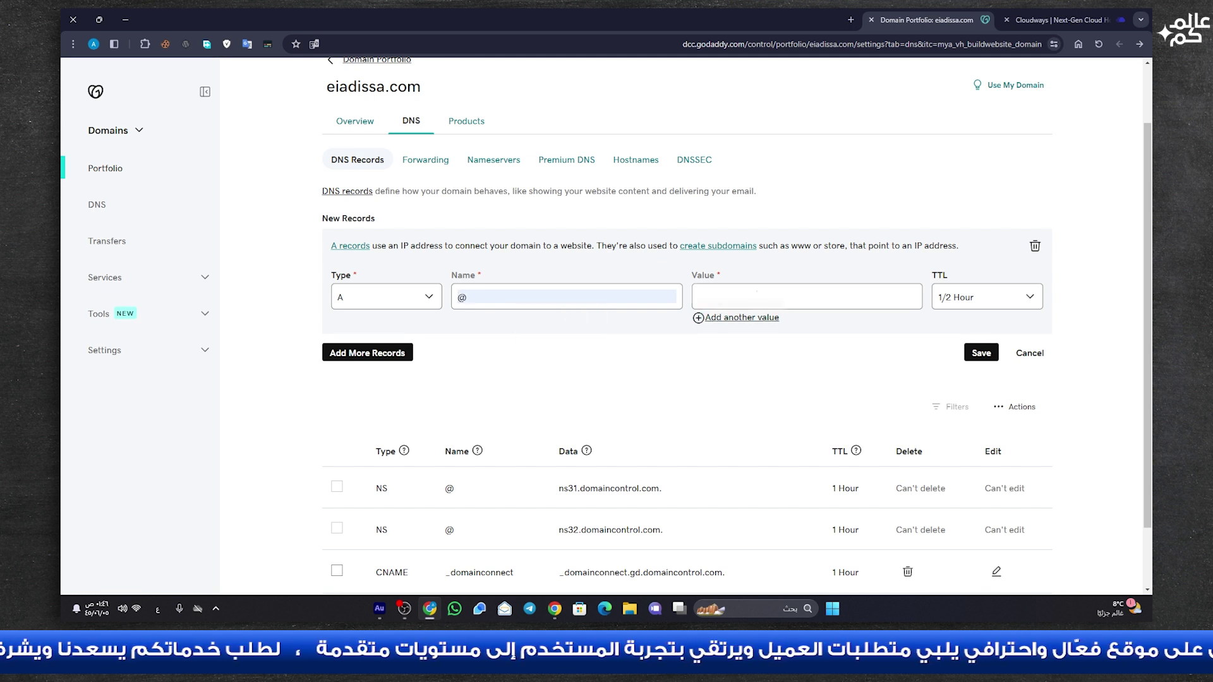
key("ctrl+v")
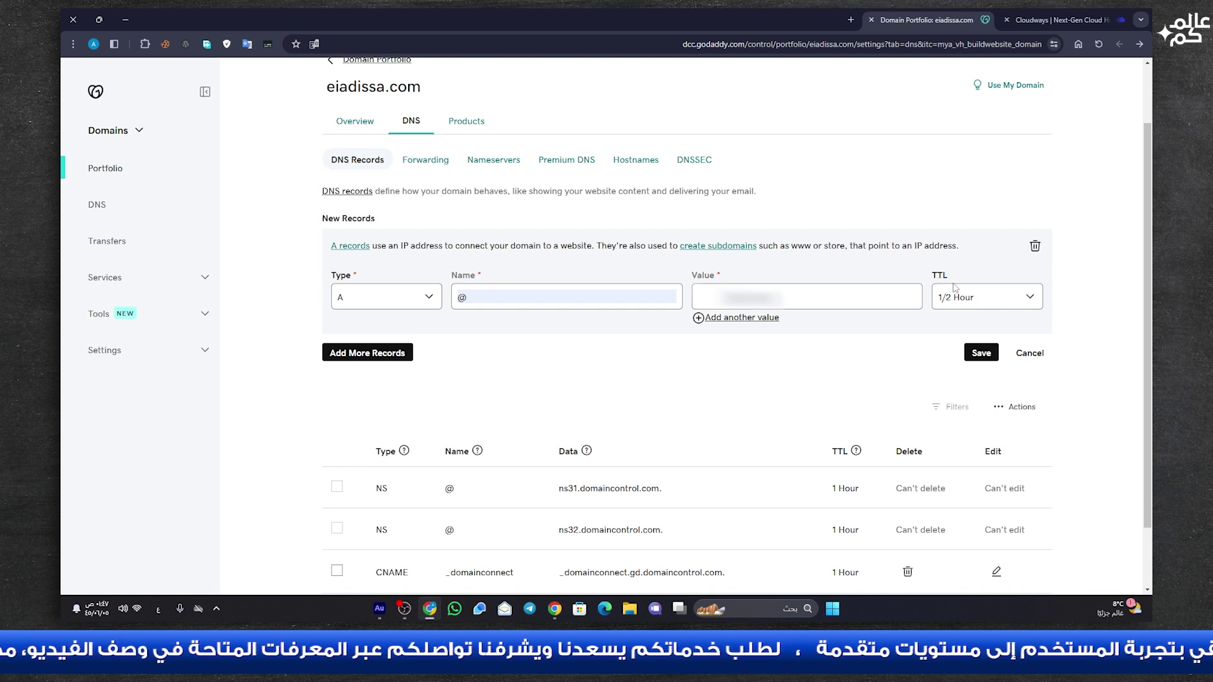
left_click(960, 300)
left_click(953, 327)
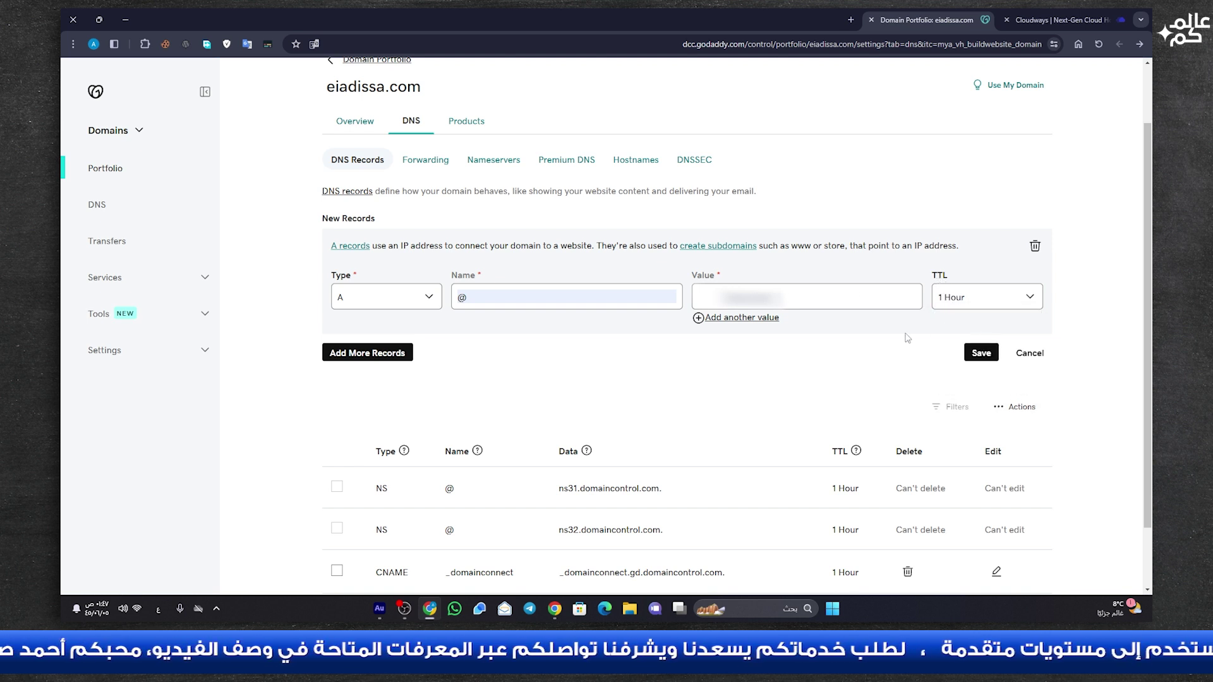
left_click(973, 356)
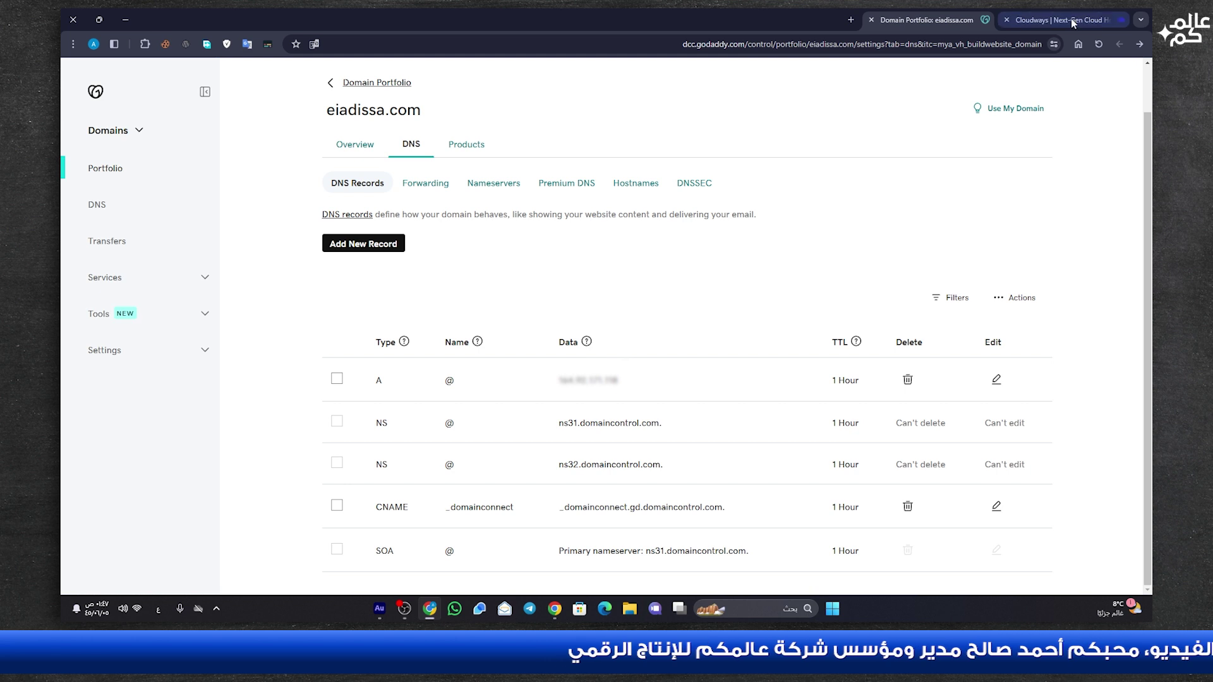
- Copy the eiadissa.com domain name from the page title
scroll(317, 215, "up", 1)
double_click(360, 160)
left_click(360, 159)
right_click(365, 158)
left_click(348, 169)
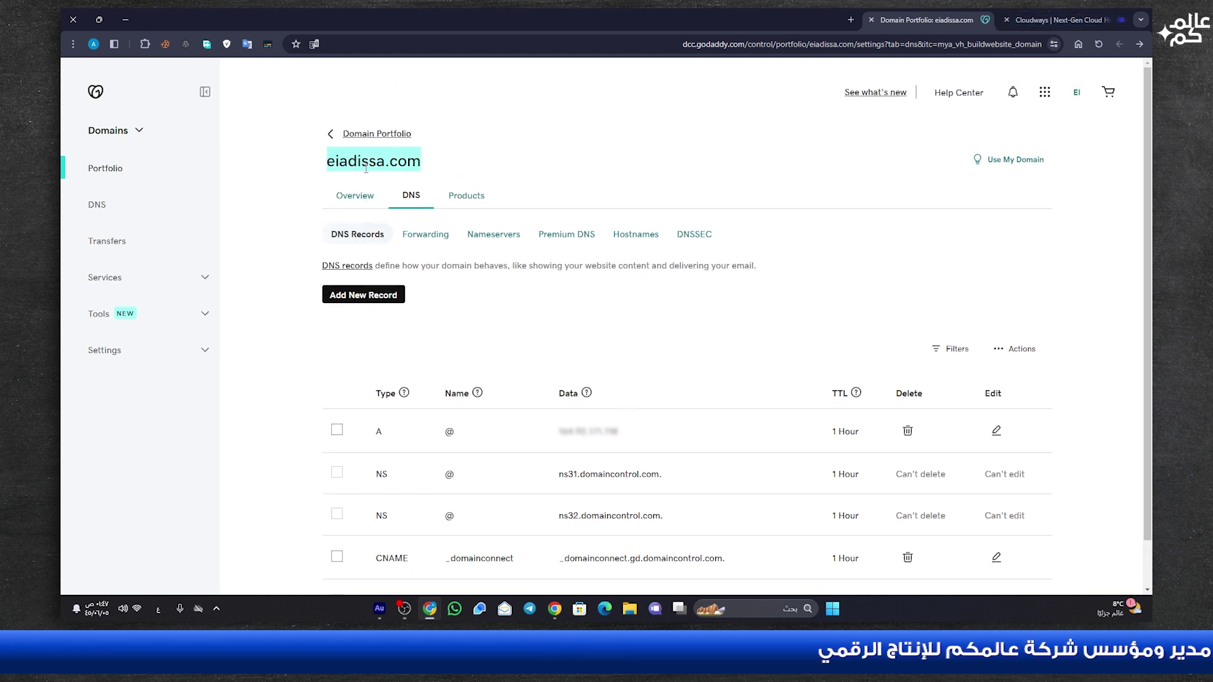
left_click(1061, 20)
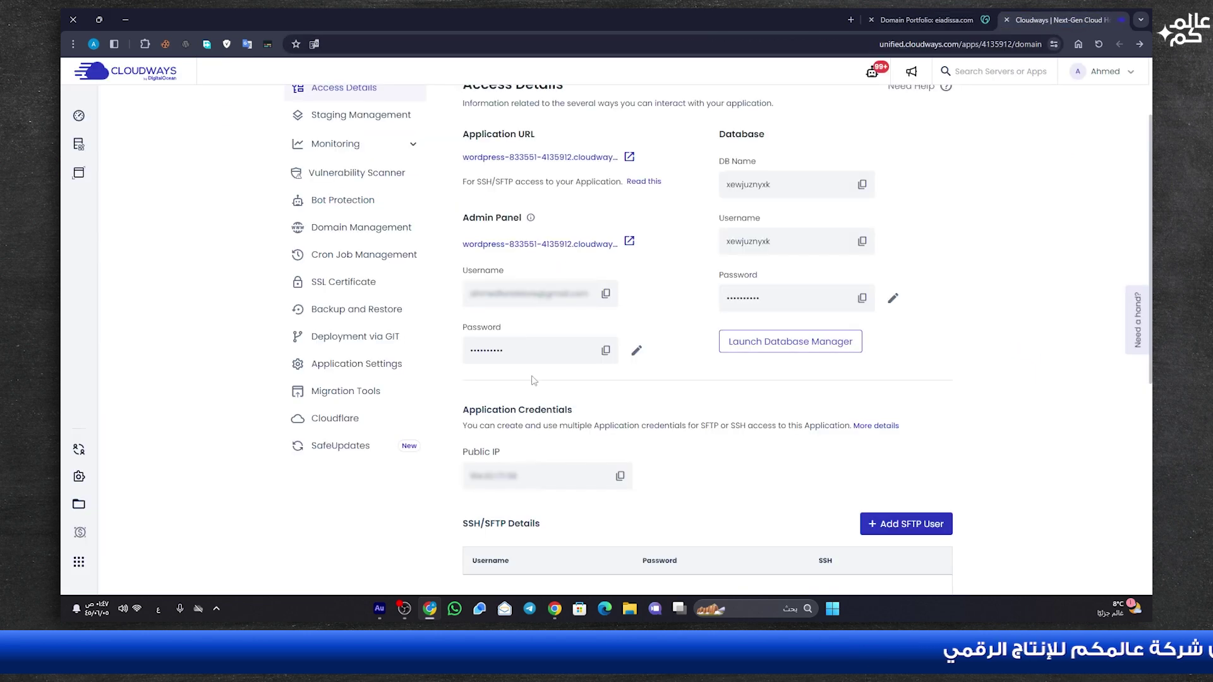
- Add eiadissa.com in Domain Management, where it appears as an Alias beside the cloudwaysapps.com primary
scroll(533, 379, "up", 2)
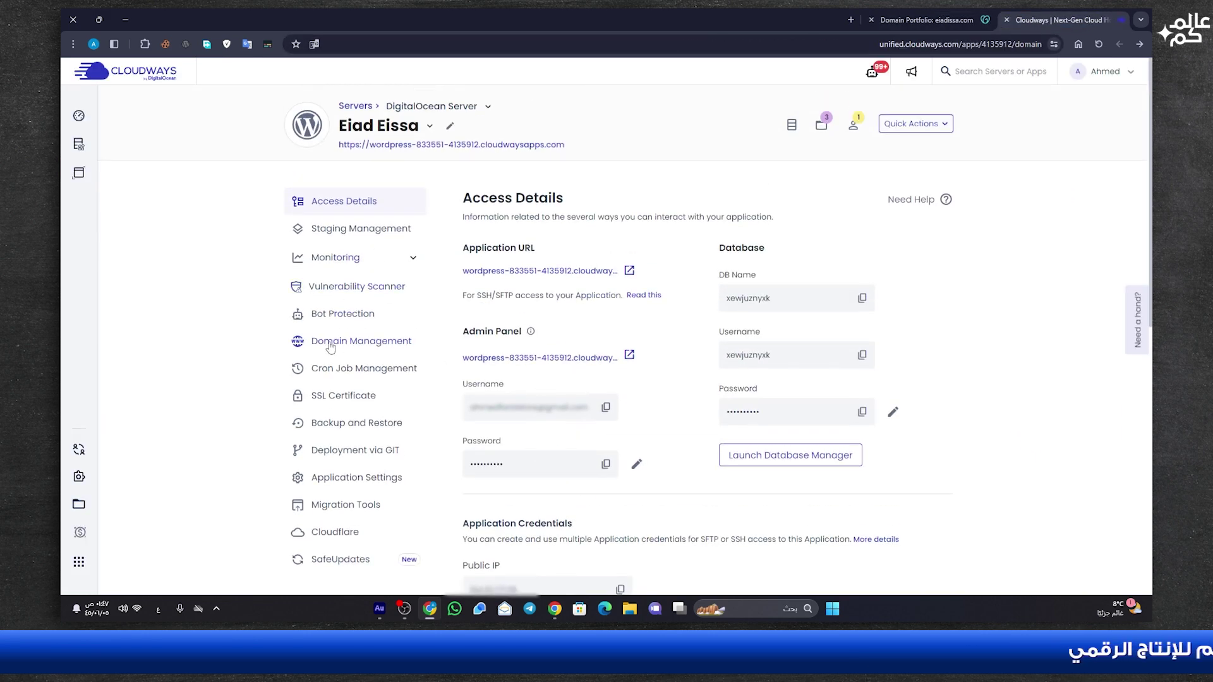
left_click(377, 344)
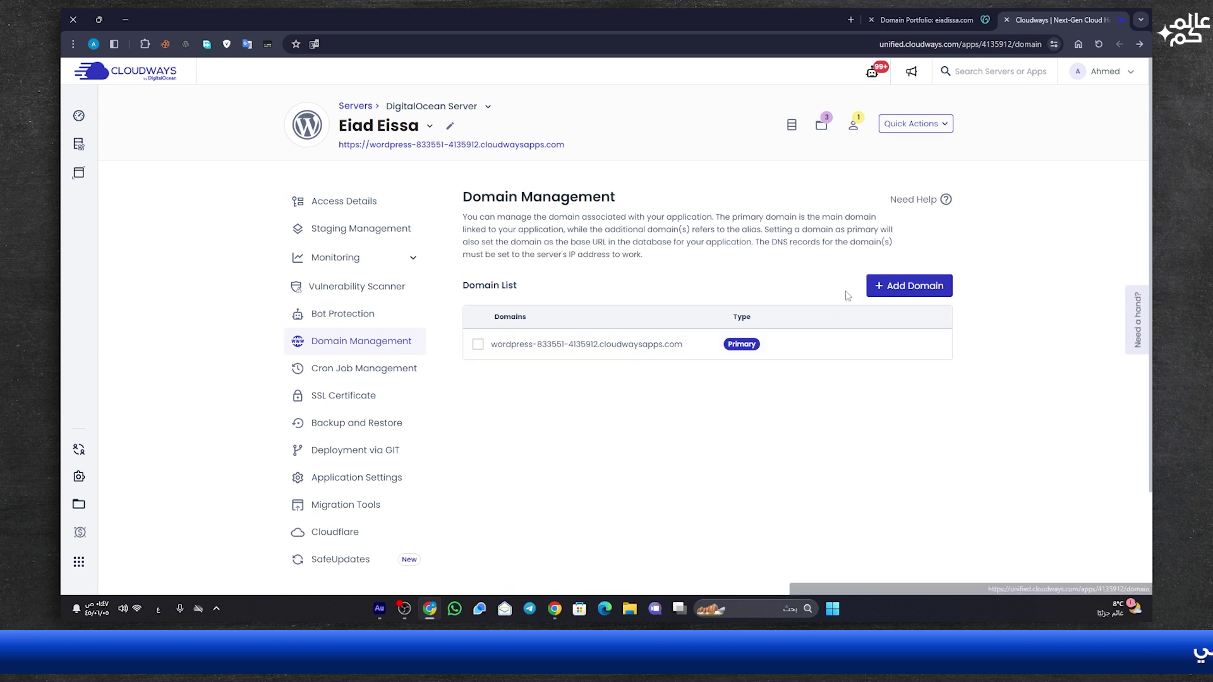
left_click(889, 288)
left_click(468, 389)
key("ctrl+v")
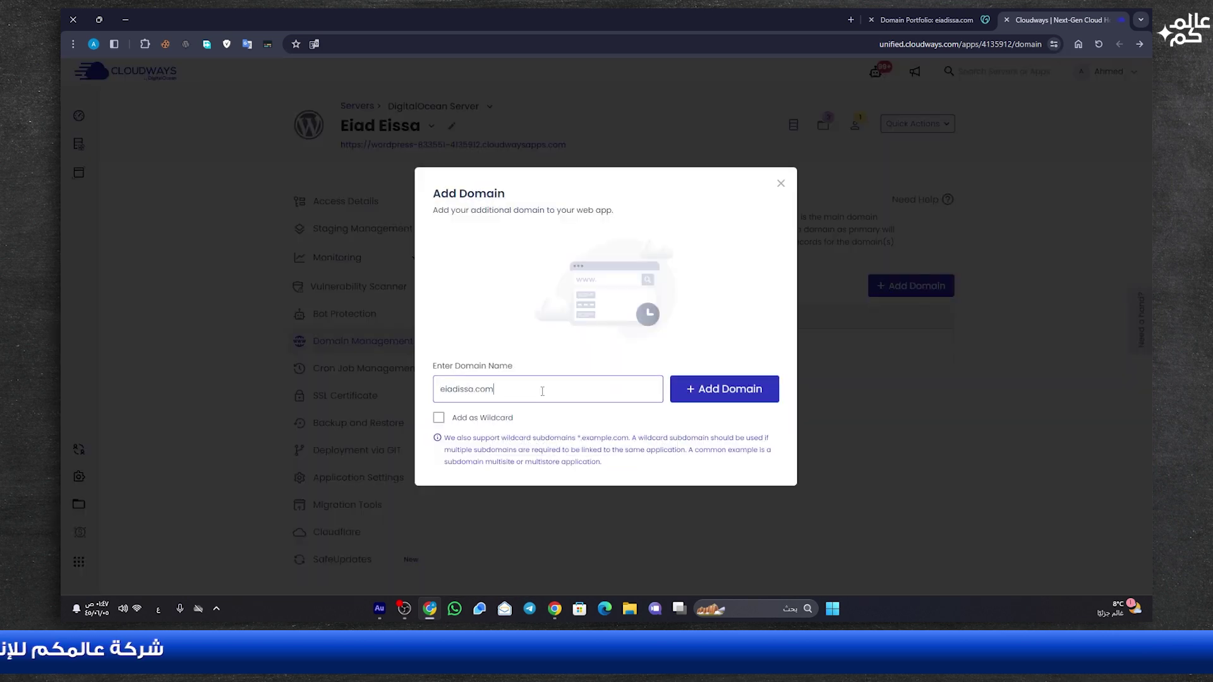
left_click(724, 394)
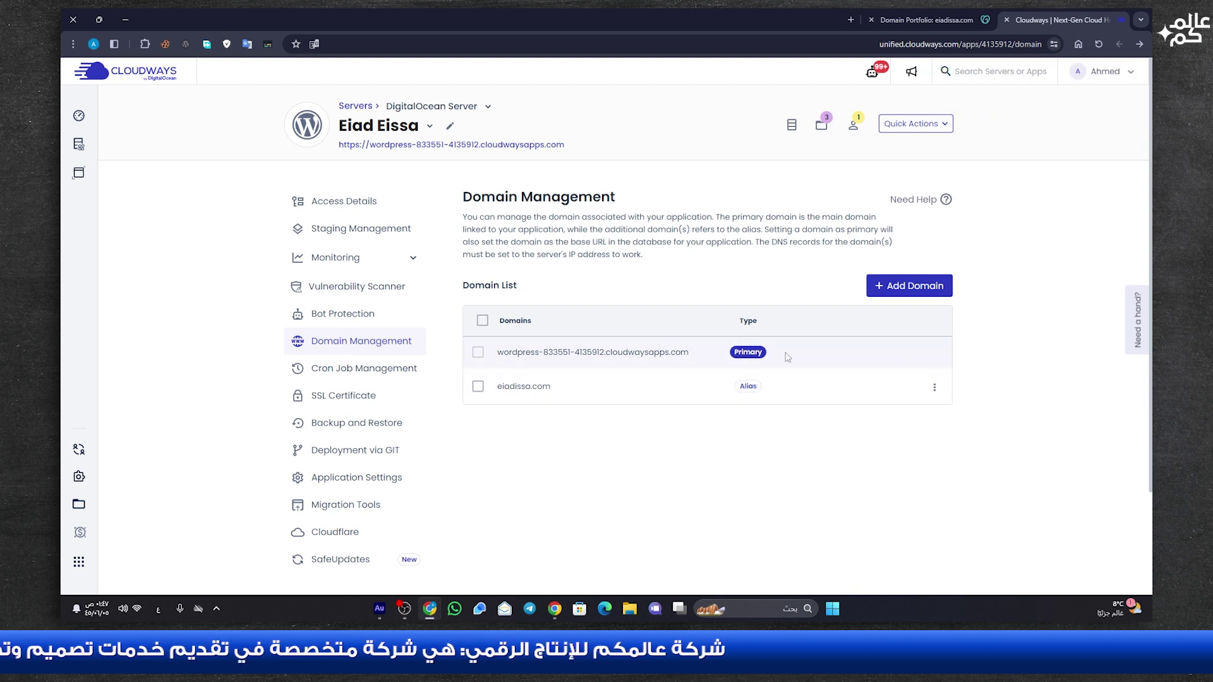
left_click_drag(518, 352, 680, 353)
left_click(629, 355)
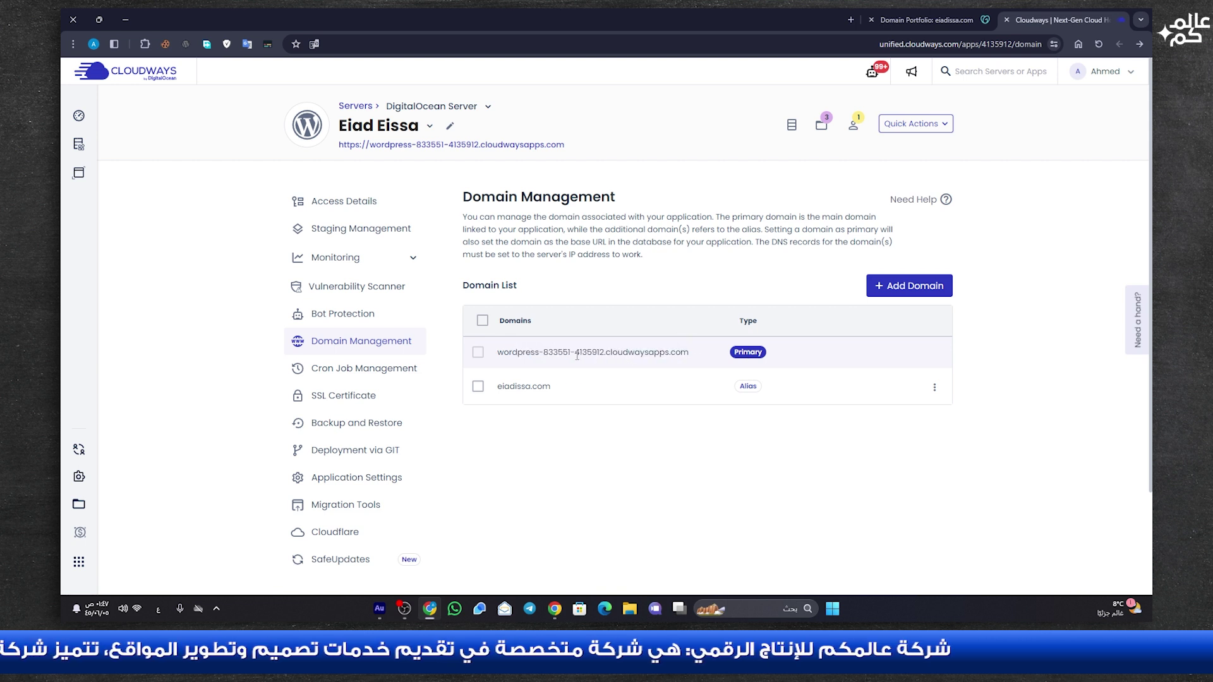
left_click(934, 387)
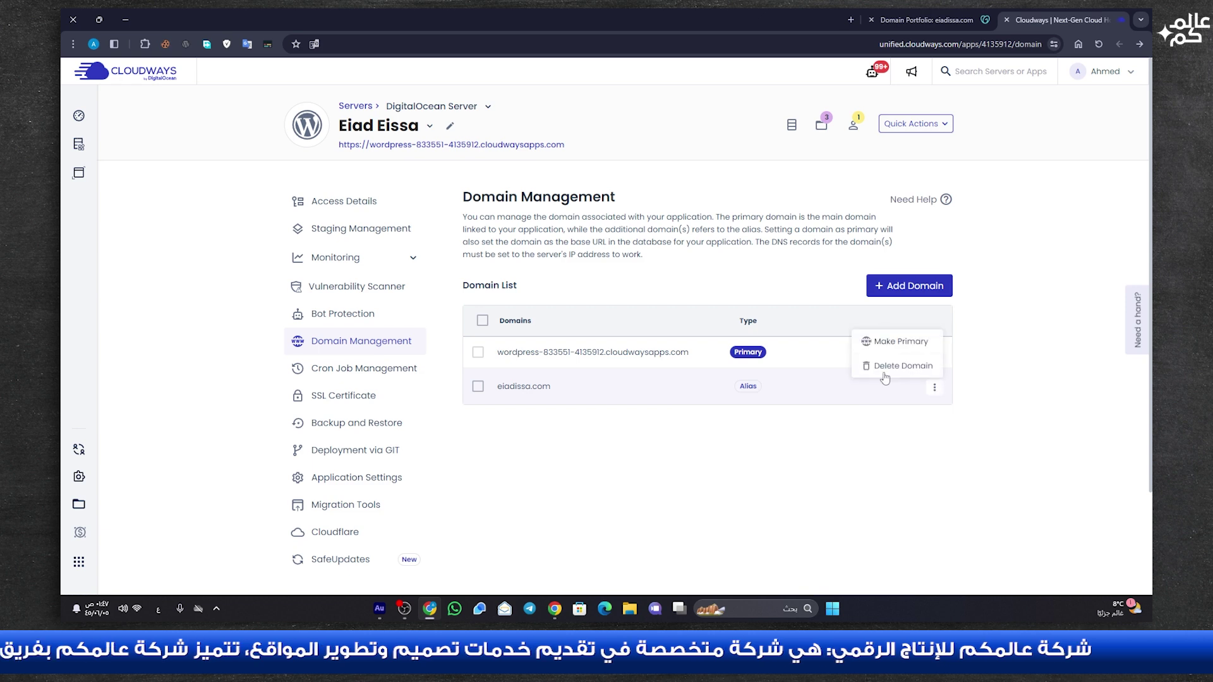
- Set eiadissa.com as primary, so Access Details lists eiadissa.com and eiadissa.com/wp-admin/
left_click(895, 342)
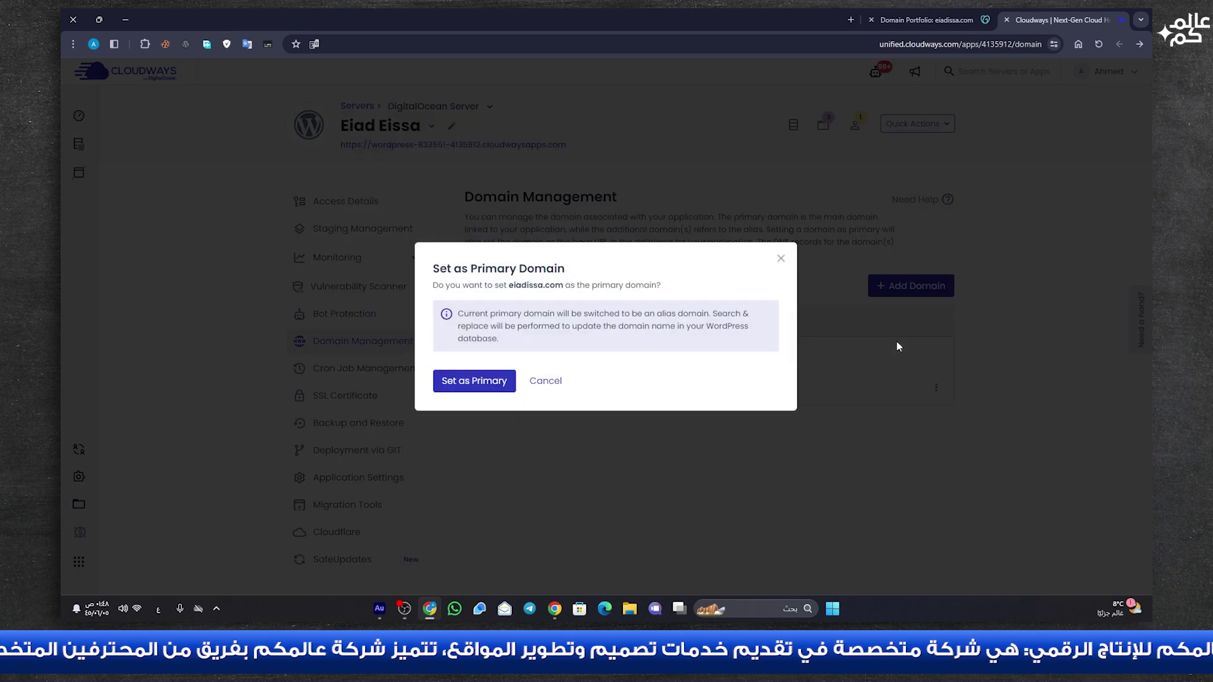
left_click(455, 379)
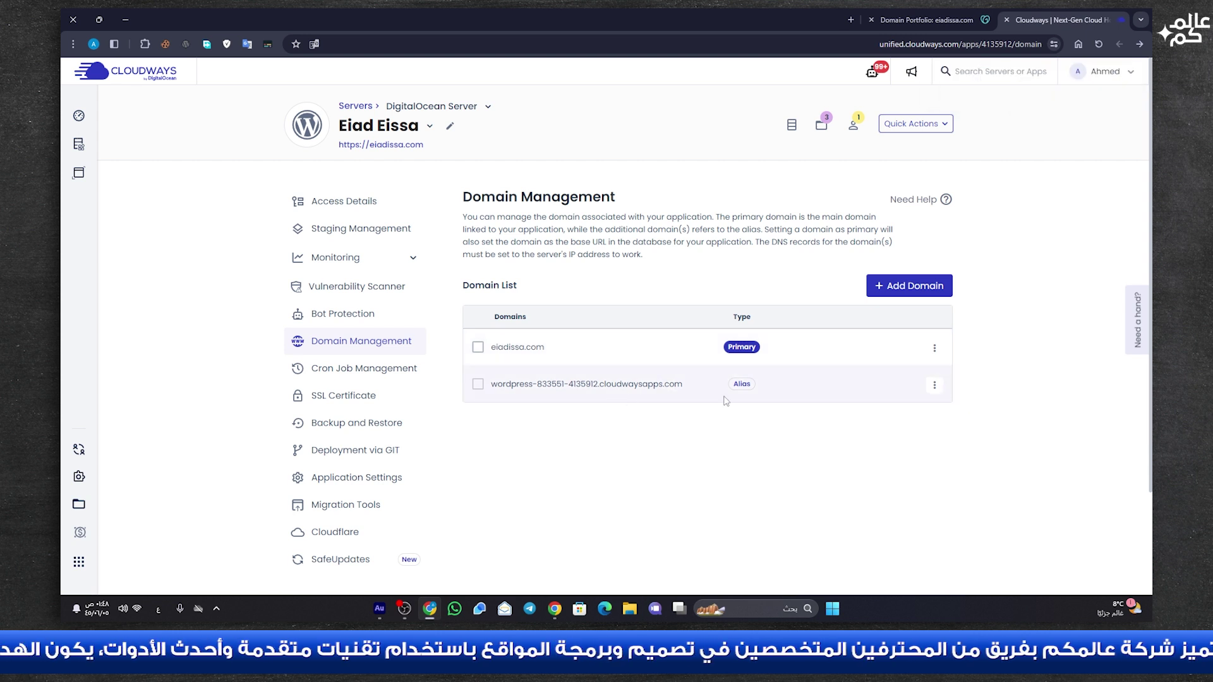
left_click(341, 202)
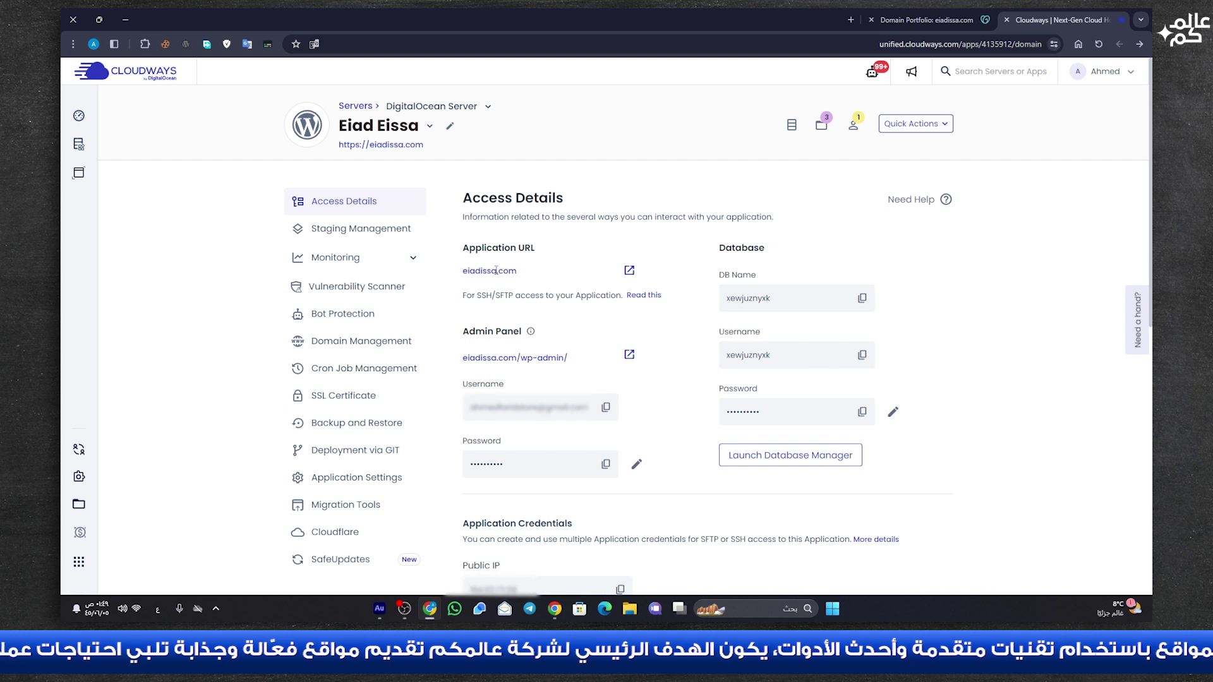
left_click(629, 271)
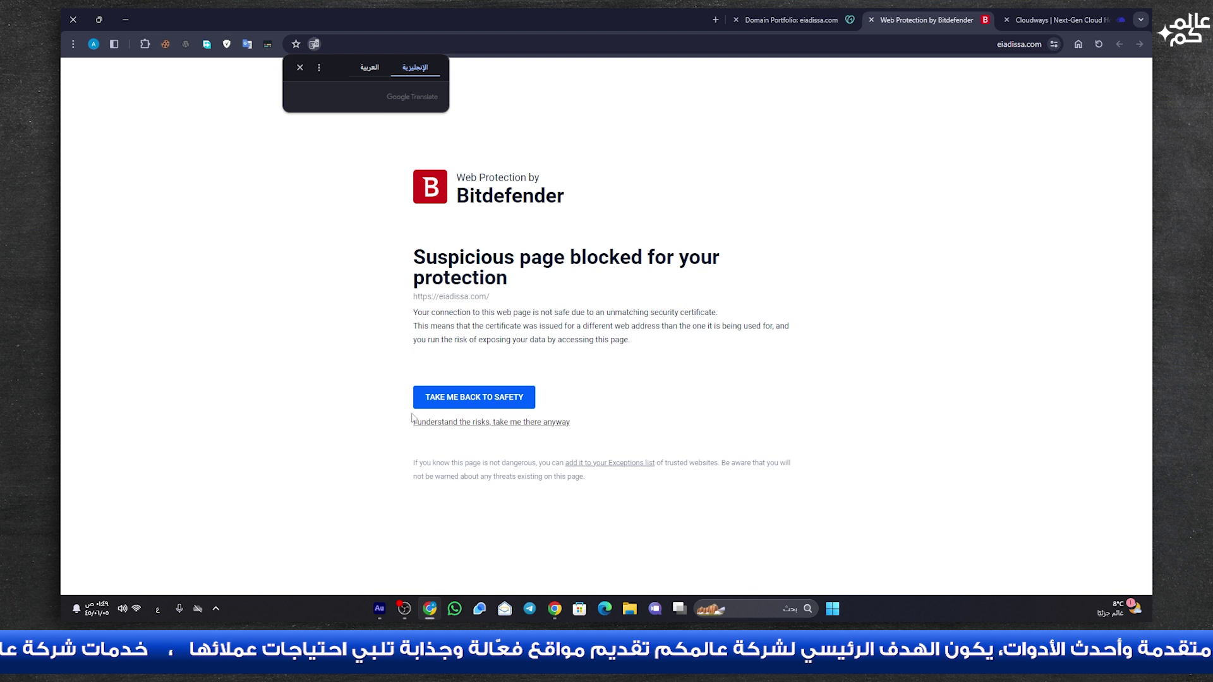
left_click(300, 67)
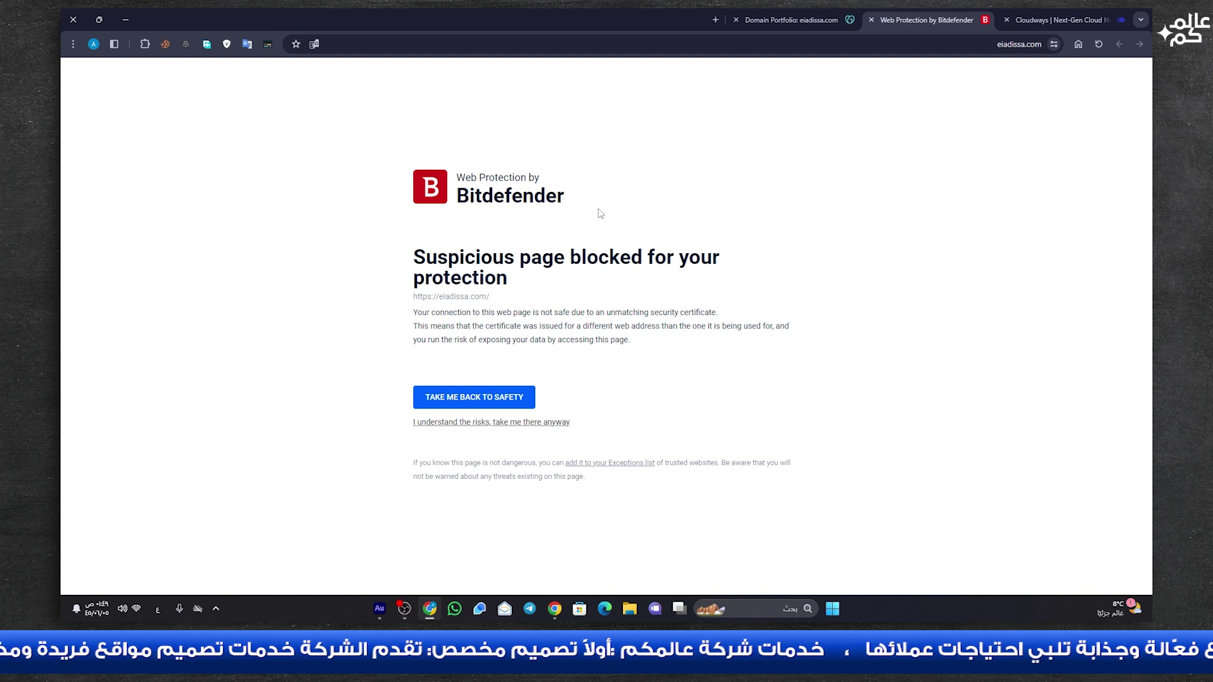
left_click(872, 19)
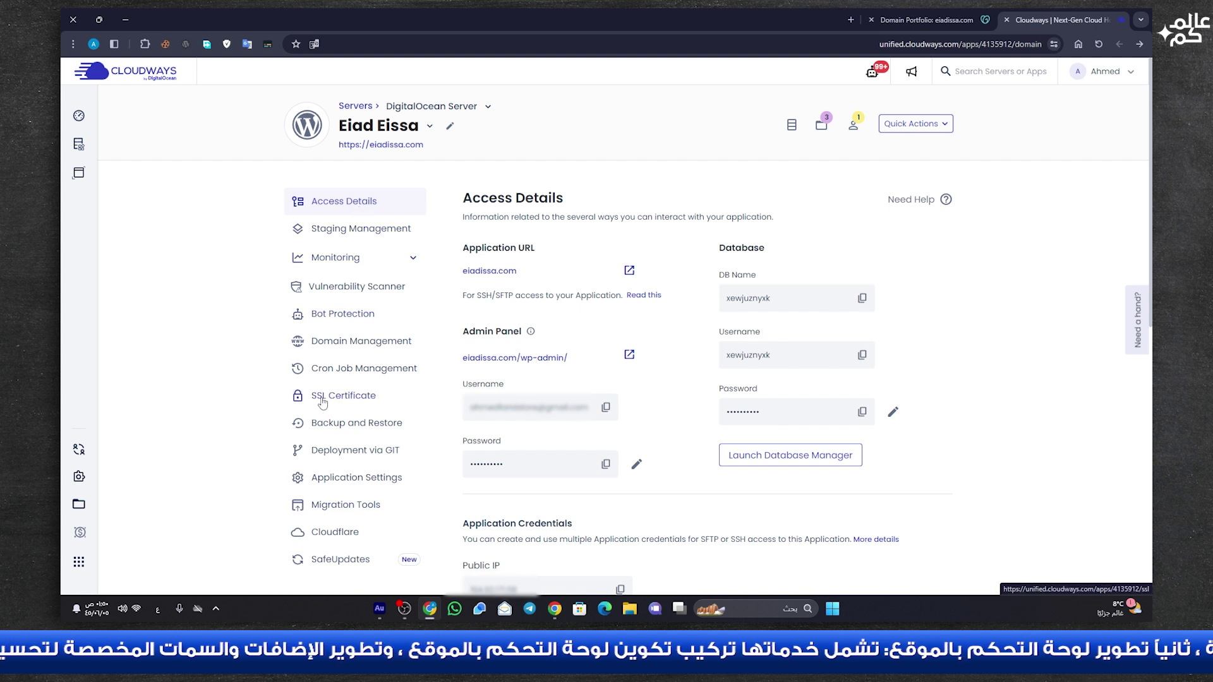
- Install a Let's Encrypt certificate for eiadissa.com, entering a contact e-mail address
left_click(352, 402)
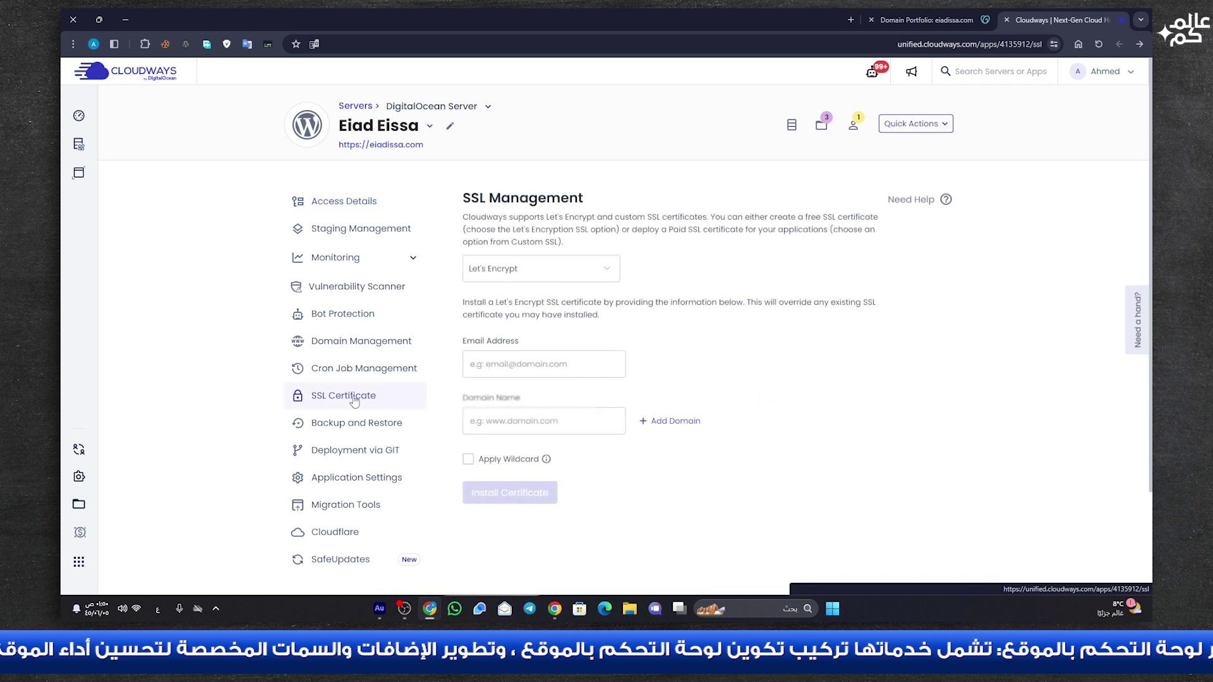
left_click(486, 374)
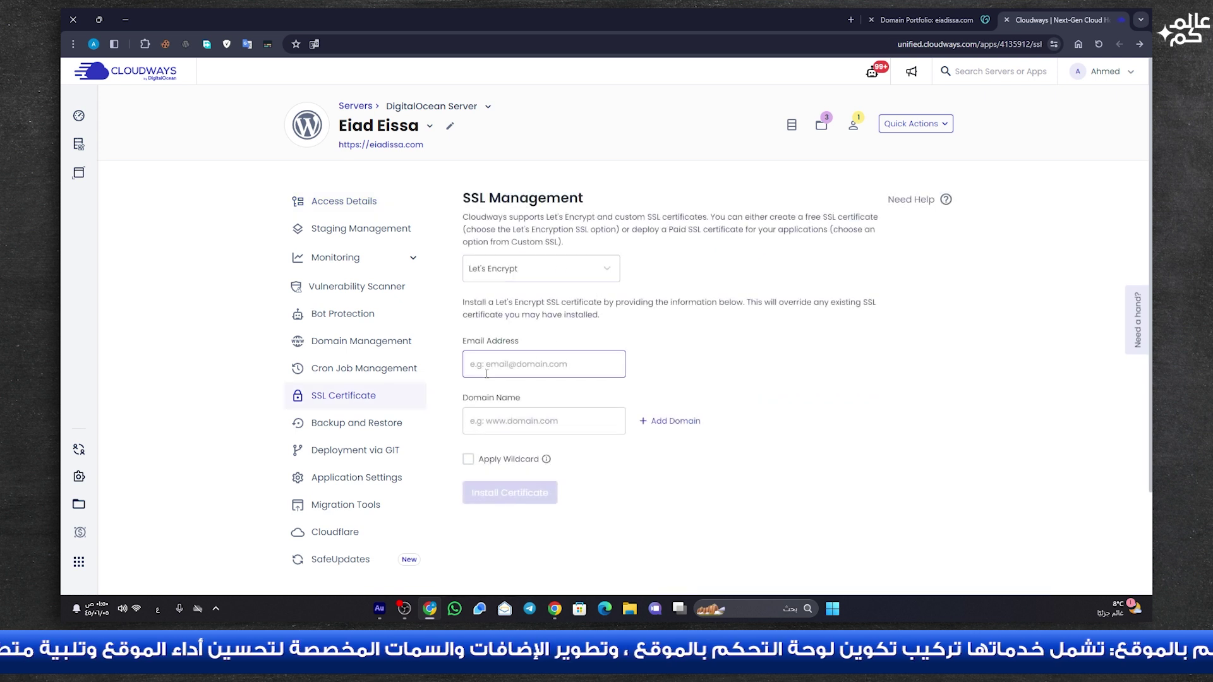
left_click(488, 429)
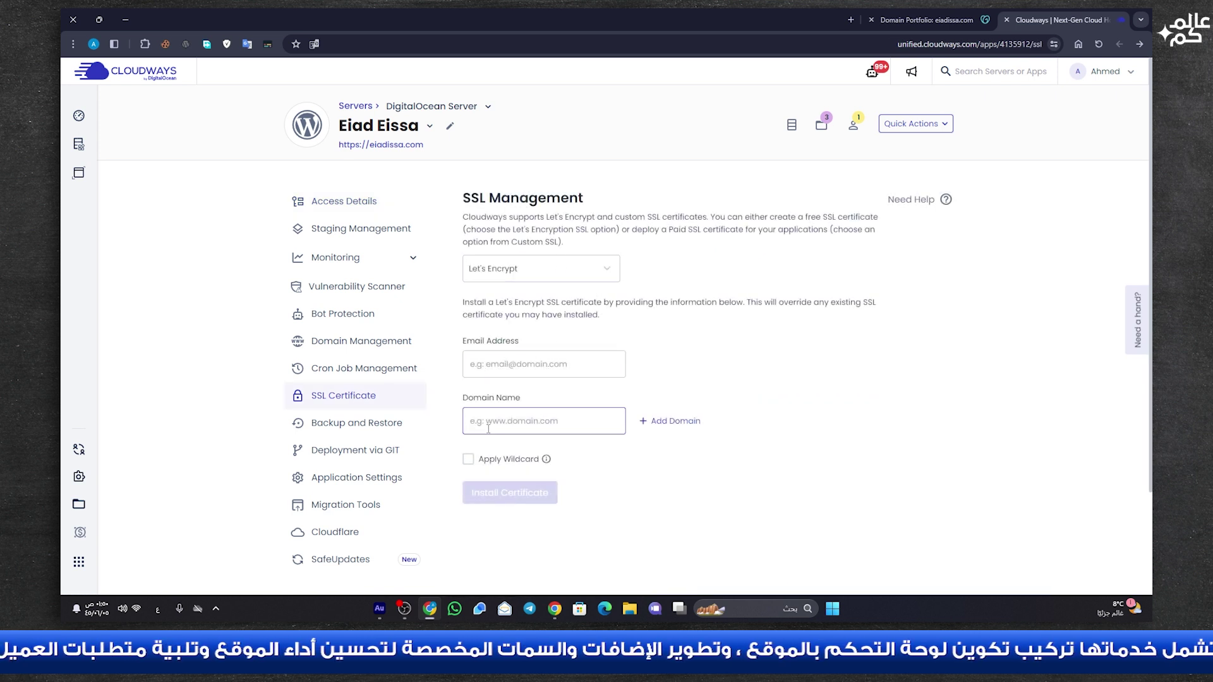
left_click(509, 371)
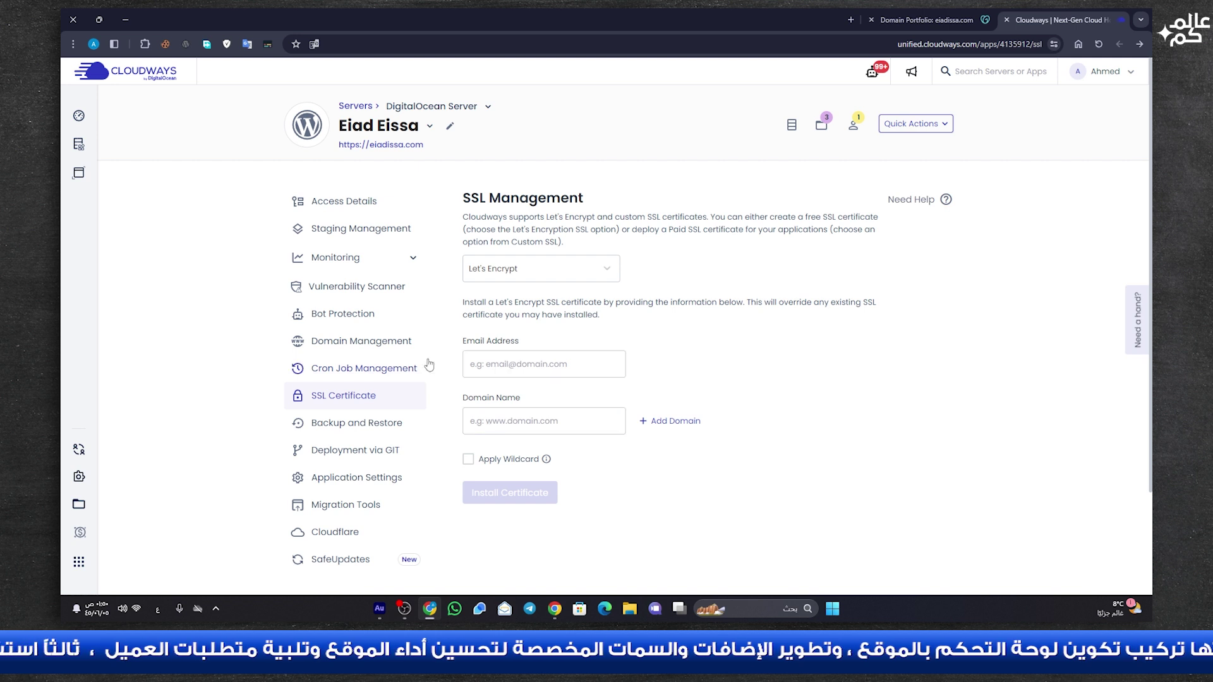
key("ctrl+v")
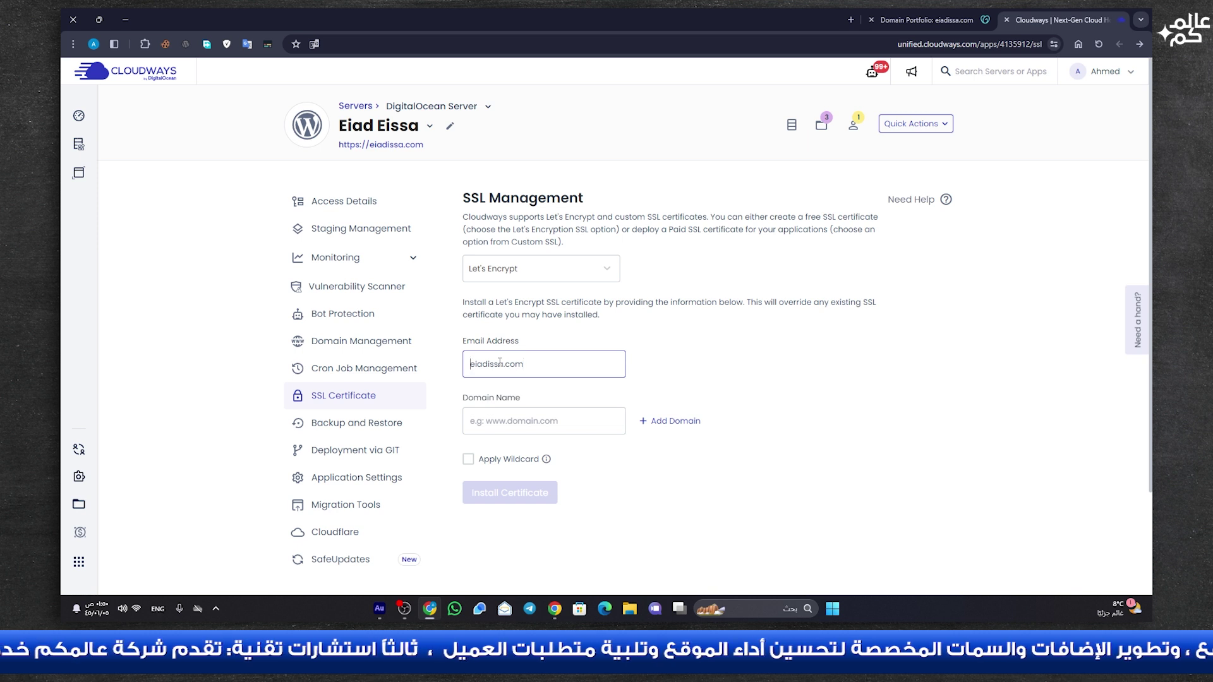
key("Home")
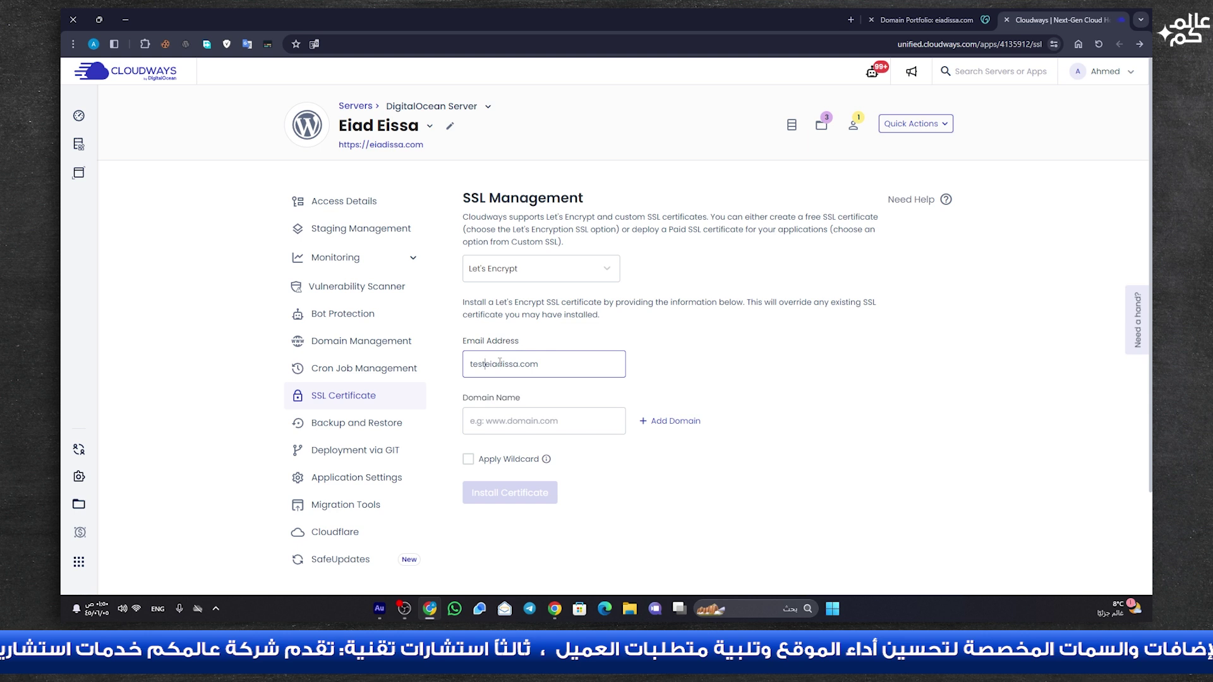
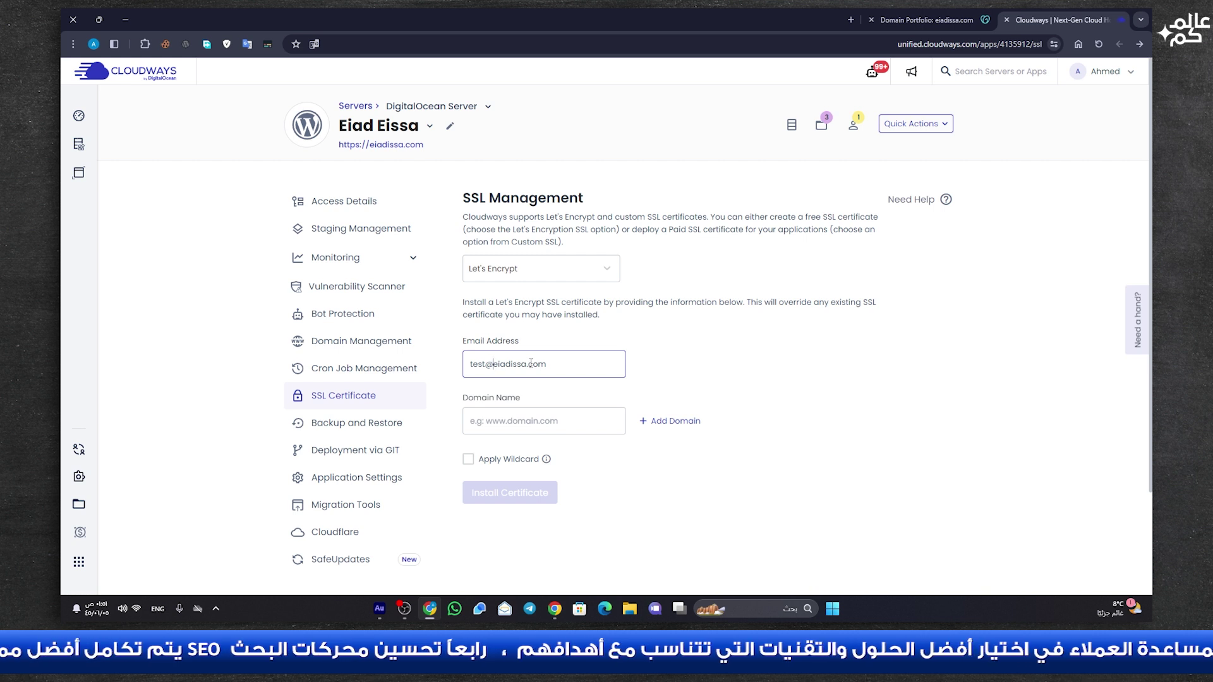
left_click(502, 420)
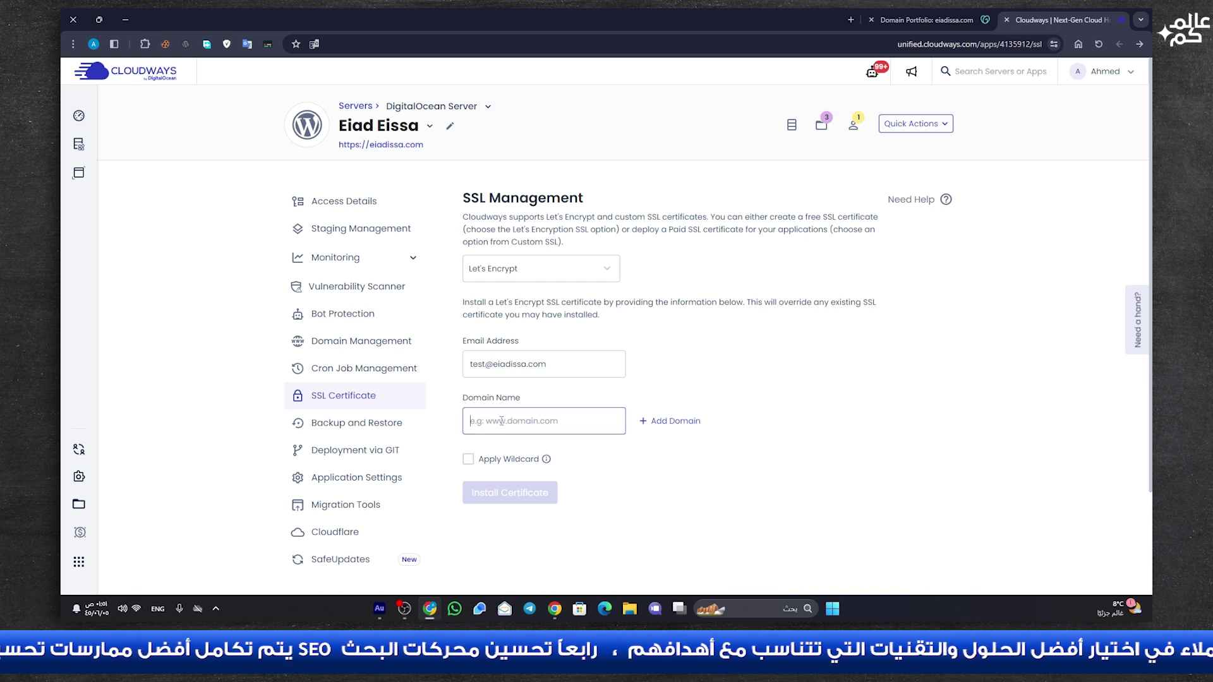
type("eiadissa.com")
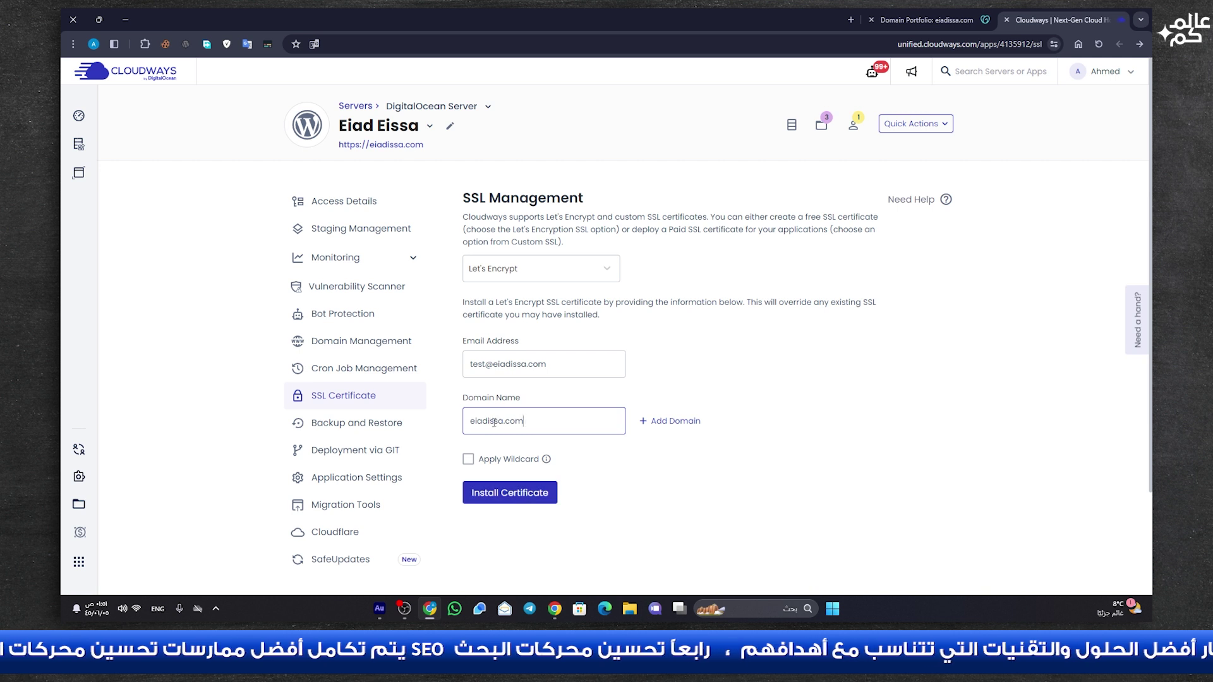
left_click(515, 495)
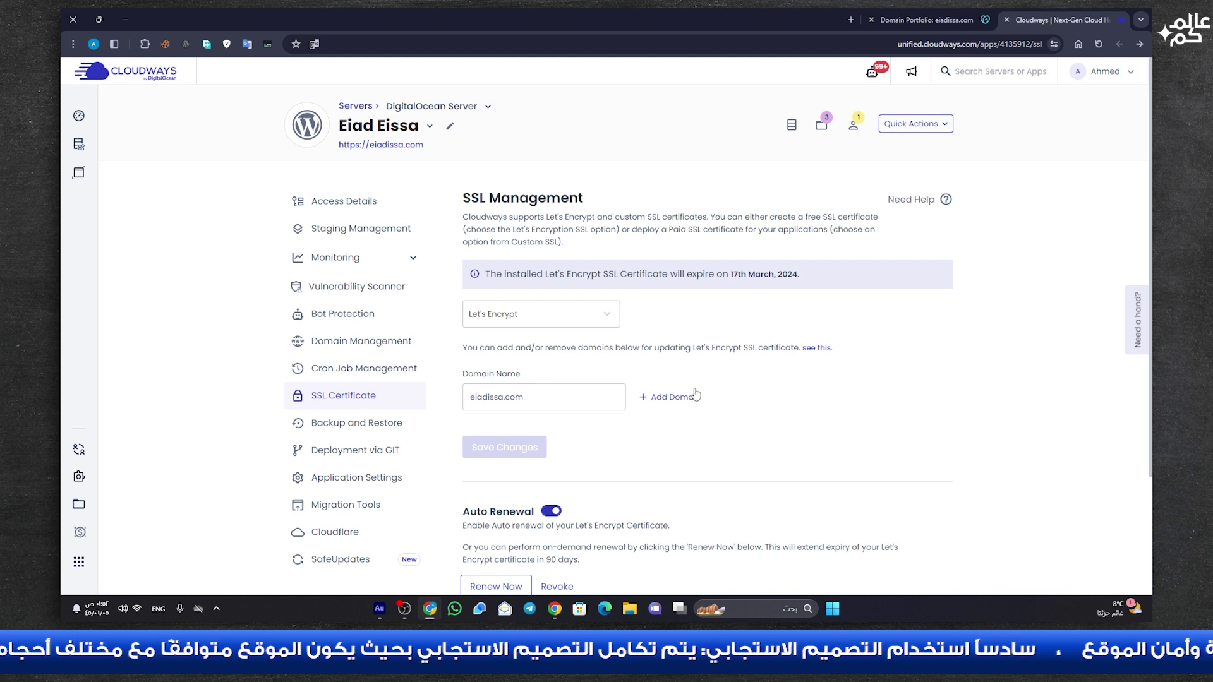
- Open the WordPress admin login and the live eiadissa.com blog from Access Details
left_click(369, 202)
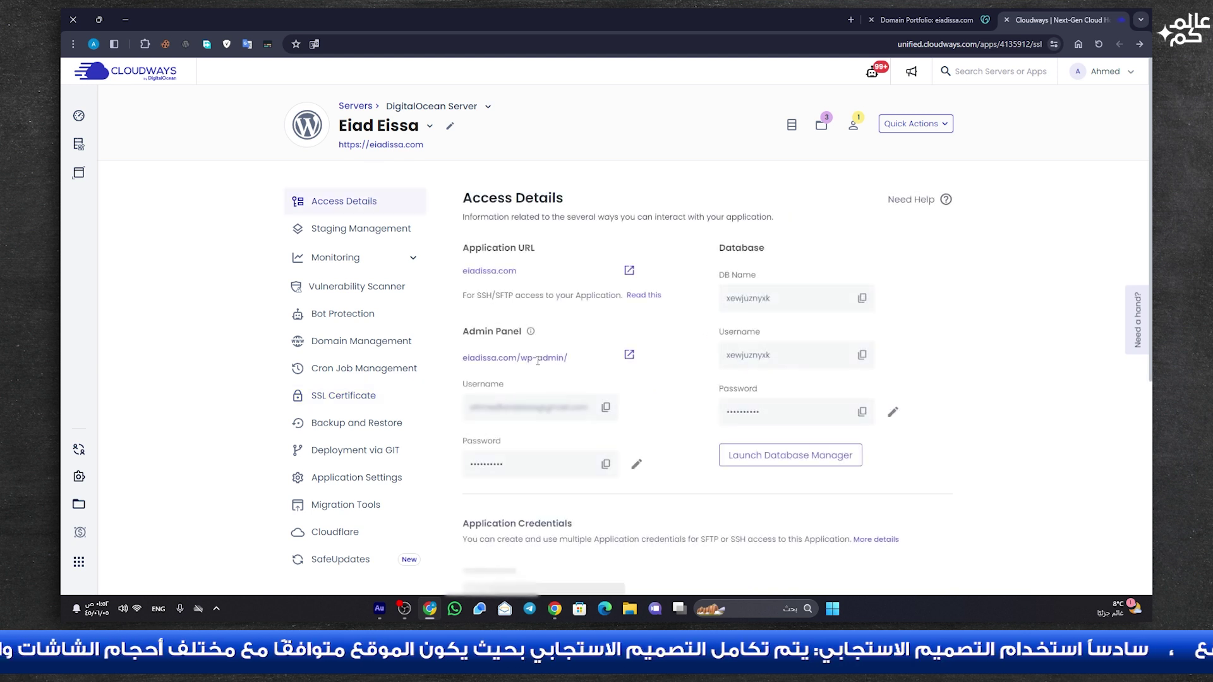
left_click(629, 355)
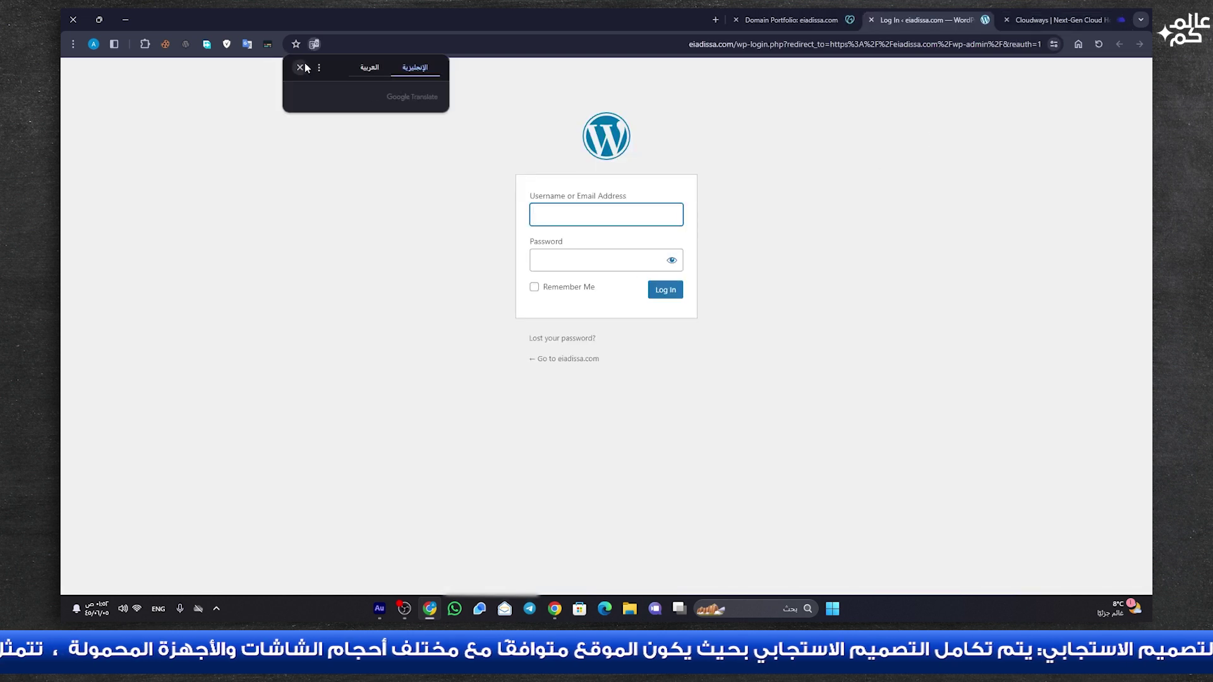
left_click(304, 65)
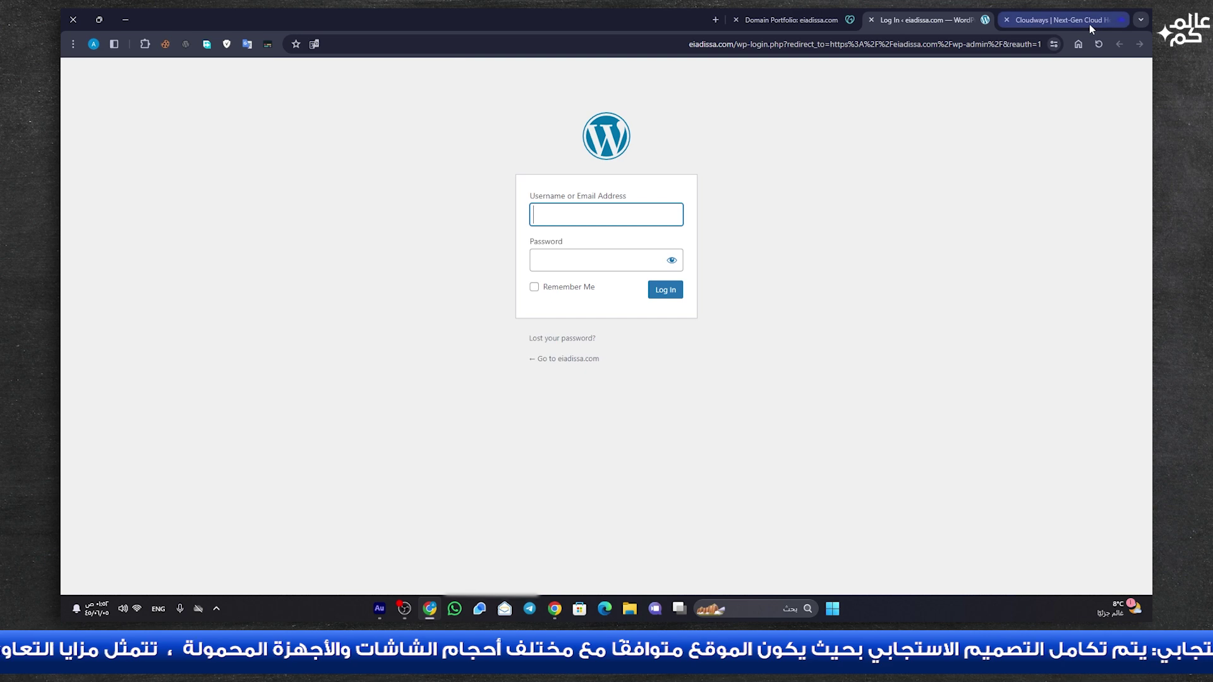
left_click(1089, 24)
left_click(628, 276)
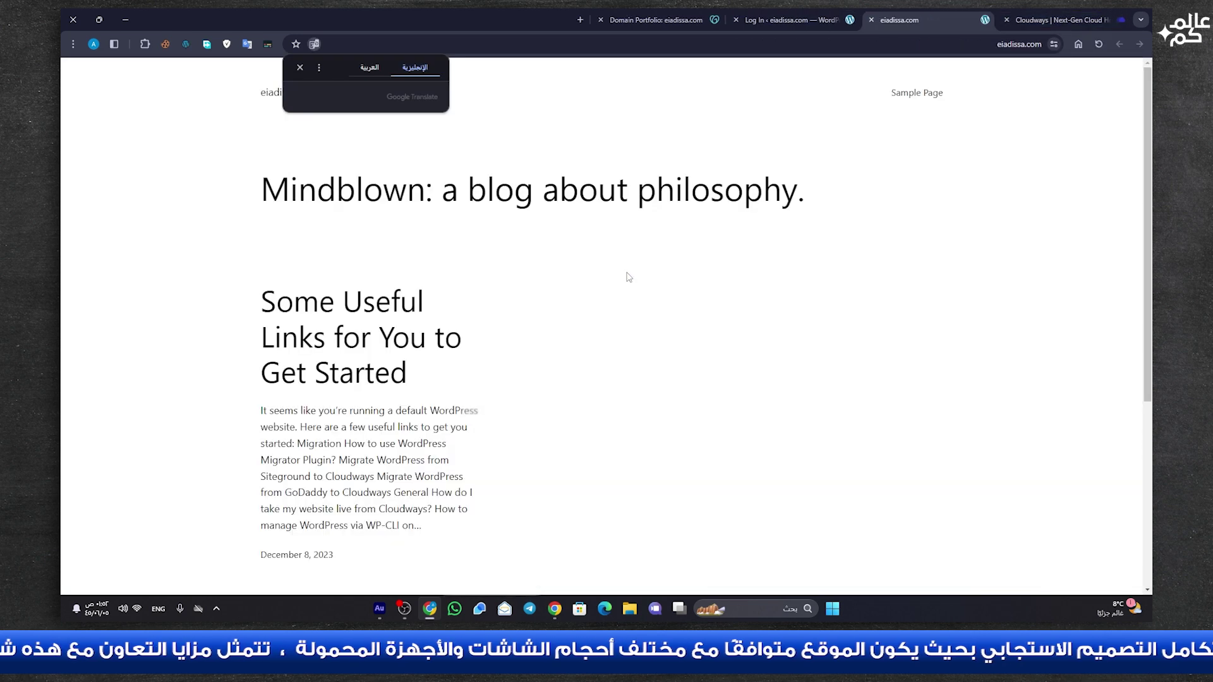
left_click(298, 68)
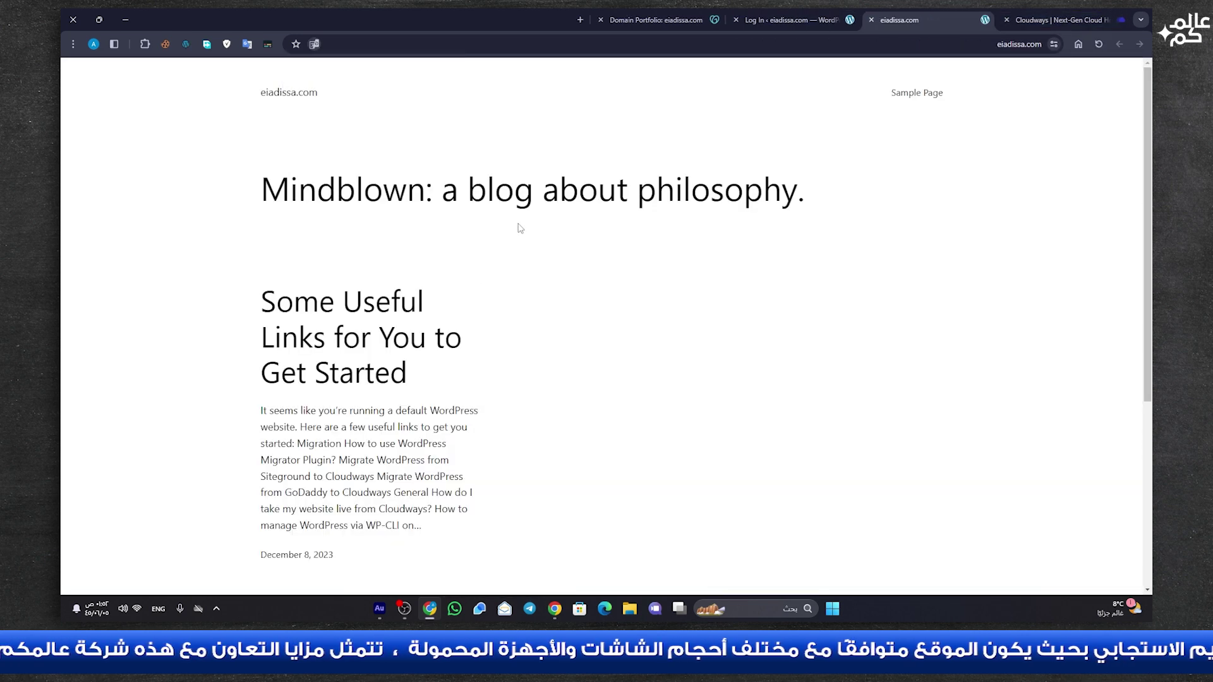
- Confirm the site loads over HTTPS with a valid certificate, then close its tab
left_click(986, 49)
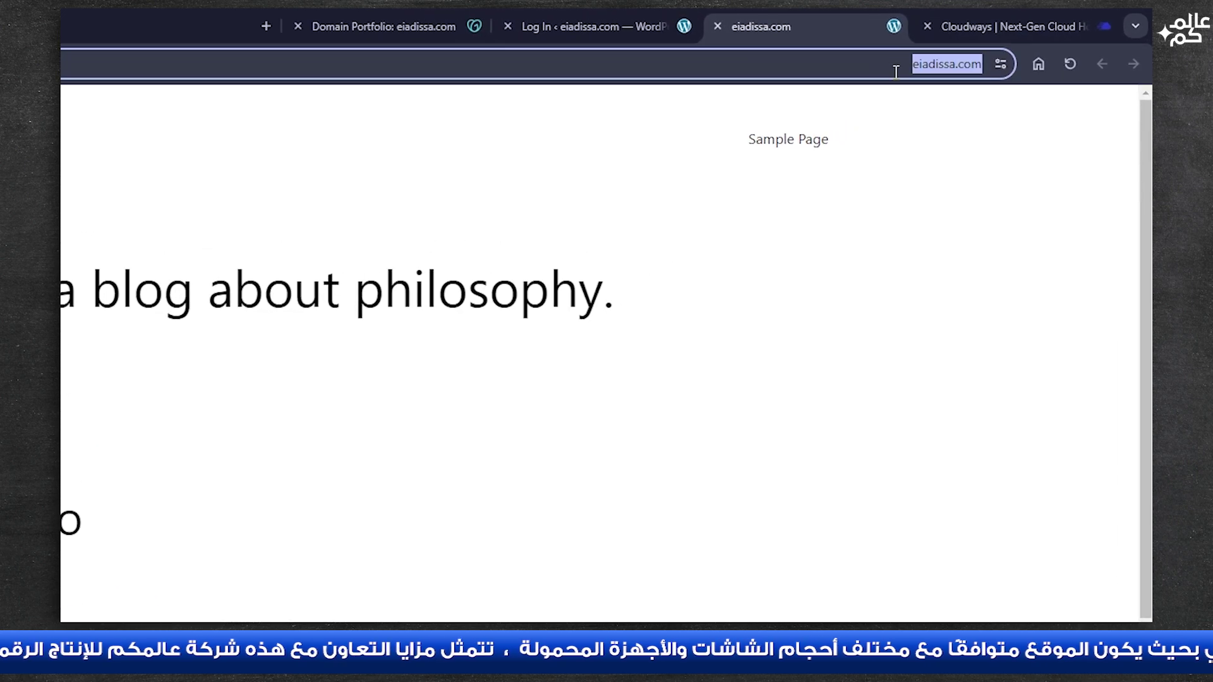
left_click(896, 71)
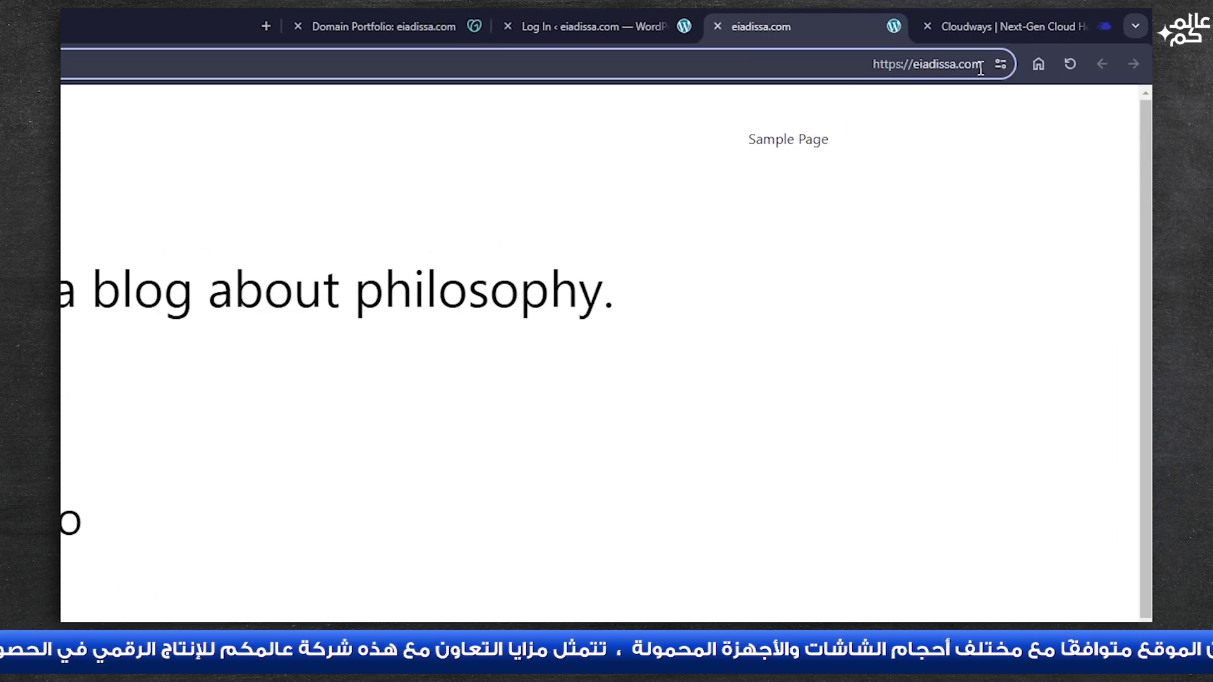
left_click(931, 63)
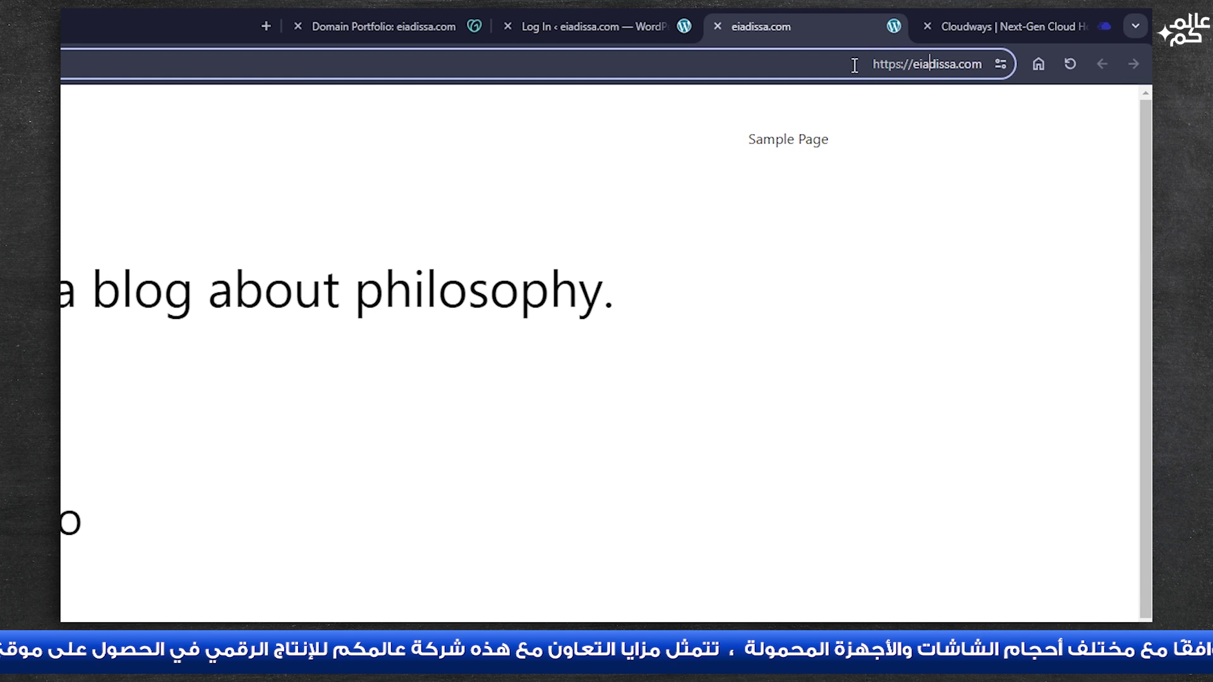
left_click_drag(871, 65, 903, 66)
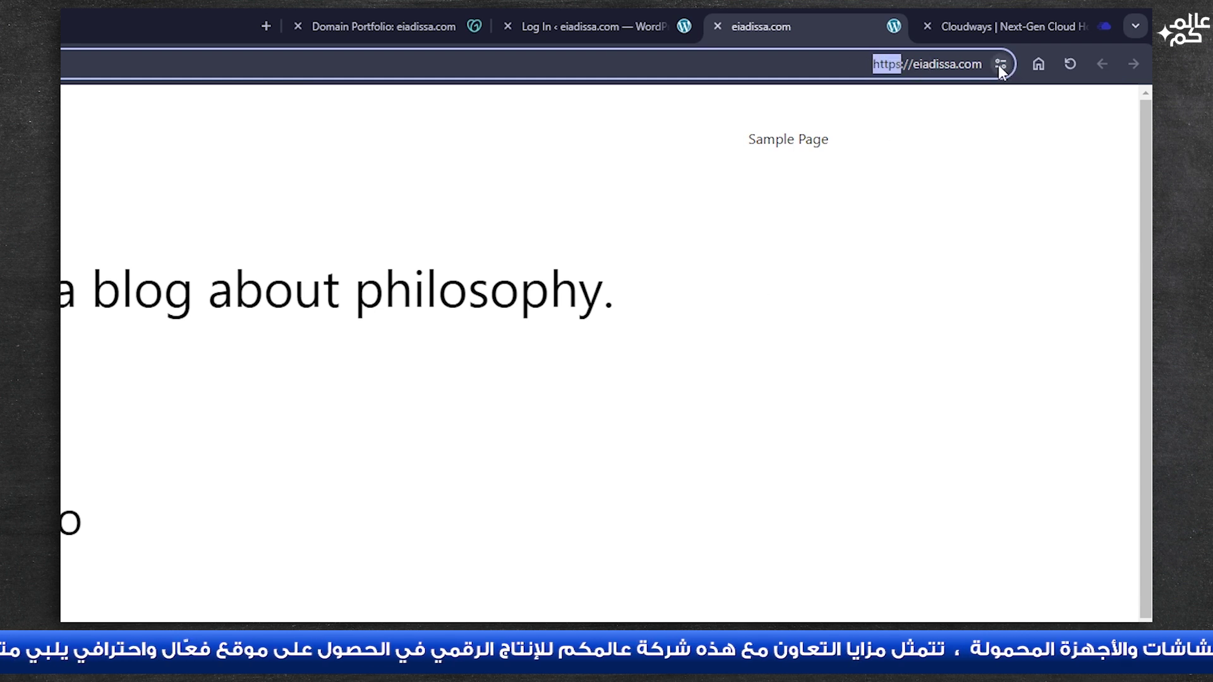
left_click(999, 65)
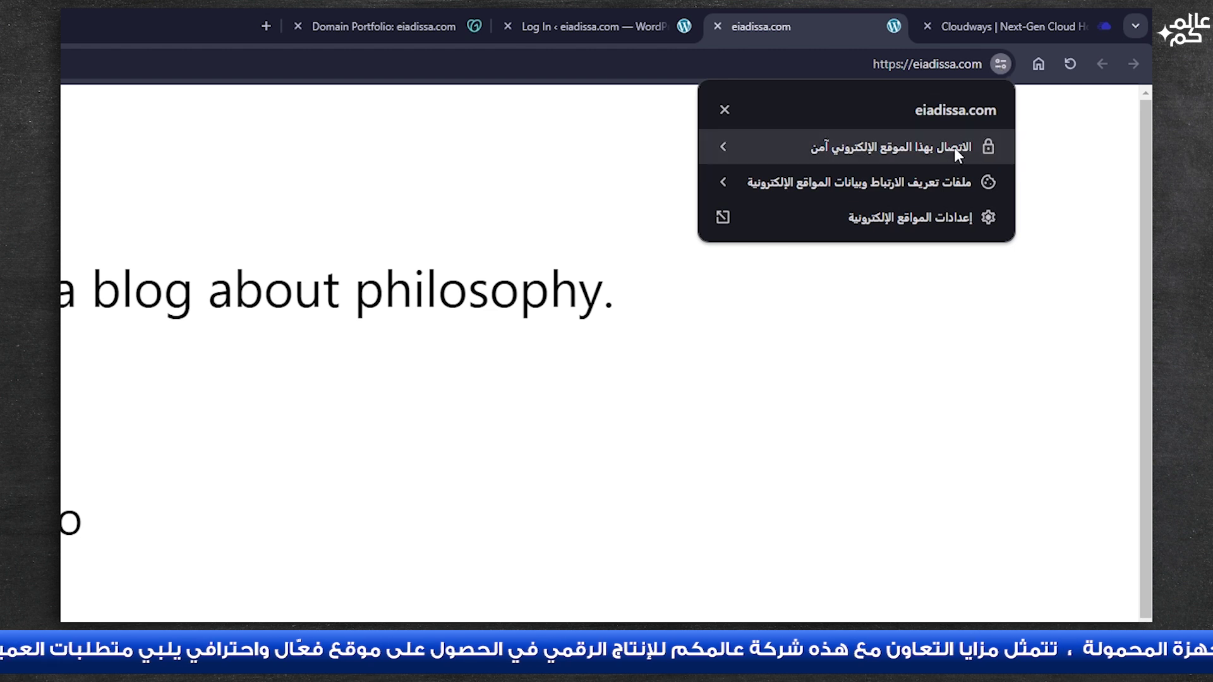
left_click(727, 147)
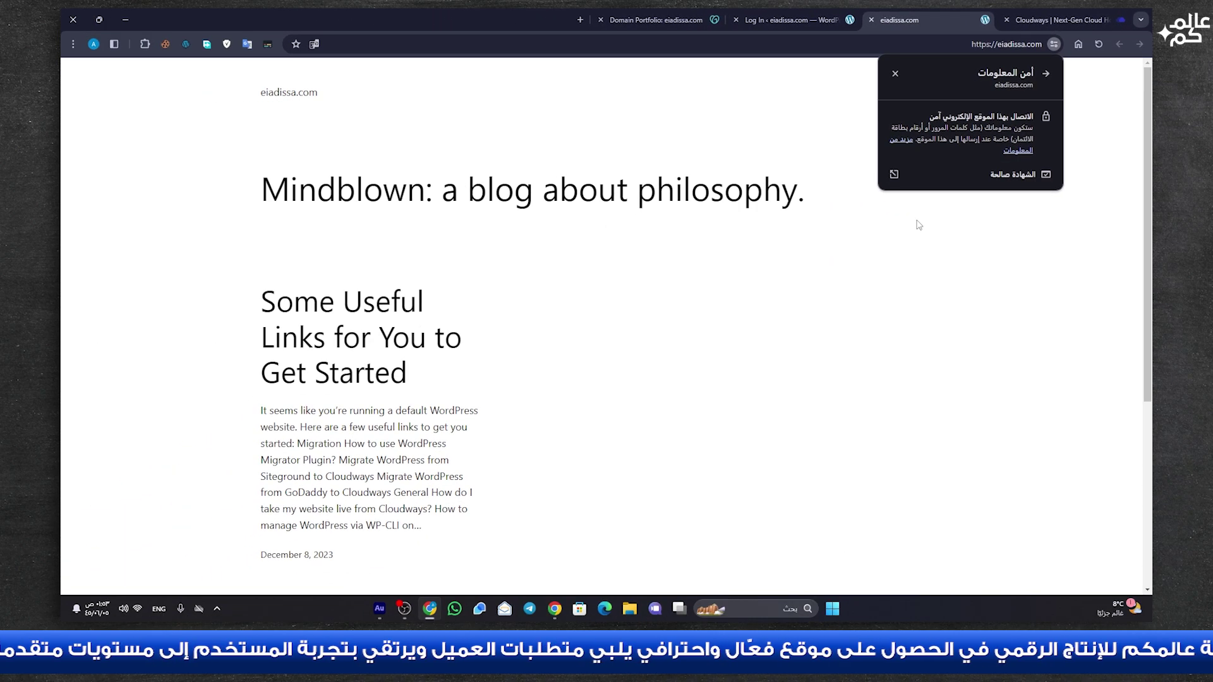
left_click(847, 234)
left_click(871, 20)
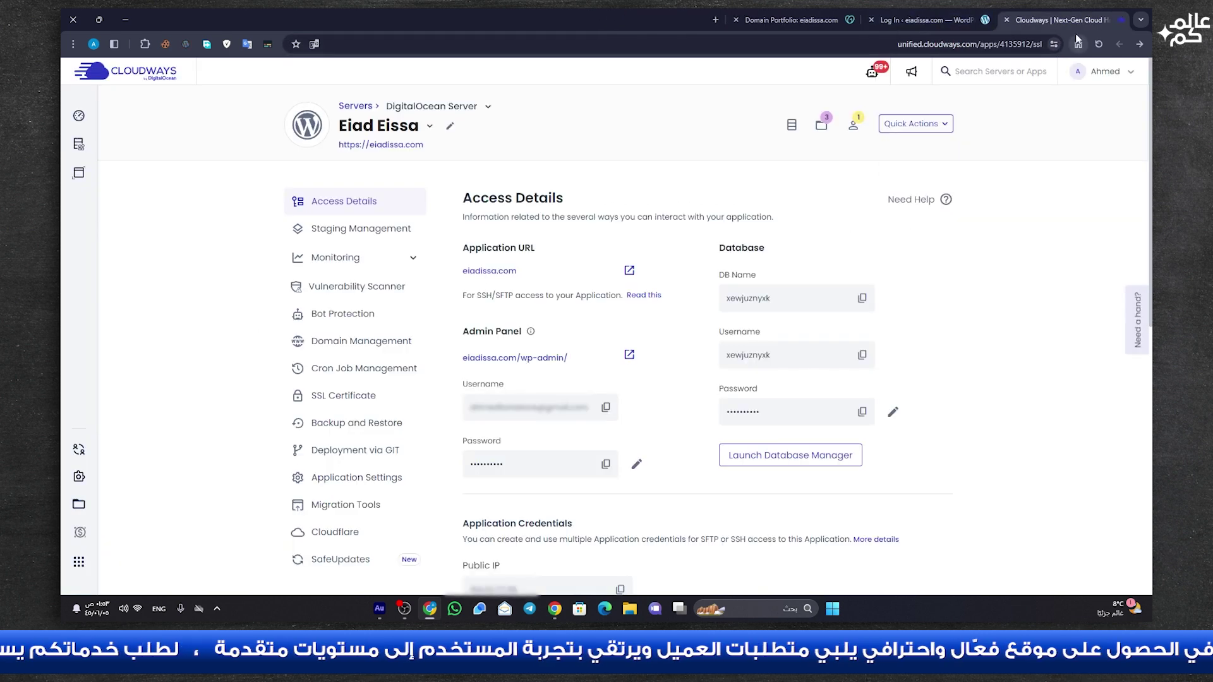
- Log in to WordPress using the admin username and password copied from Cloudways, with Remember Me ticked
left_click(606, 407)
left_click(939, 25)
left_click(625, 260)
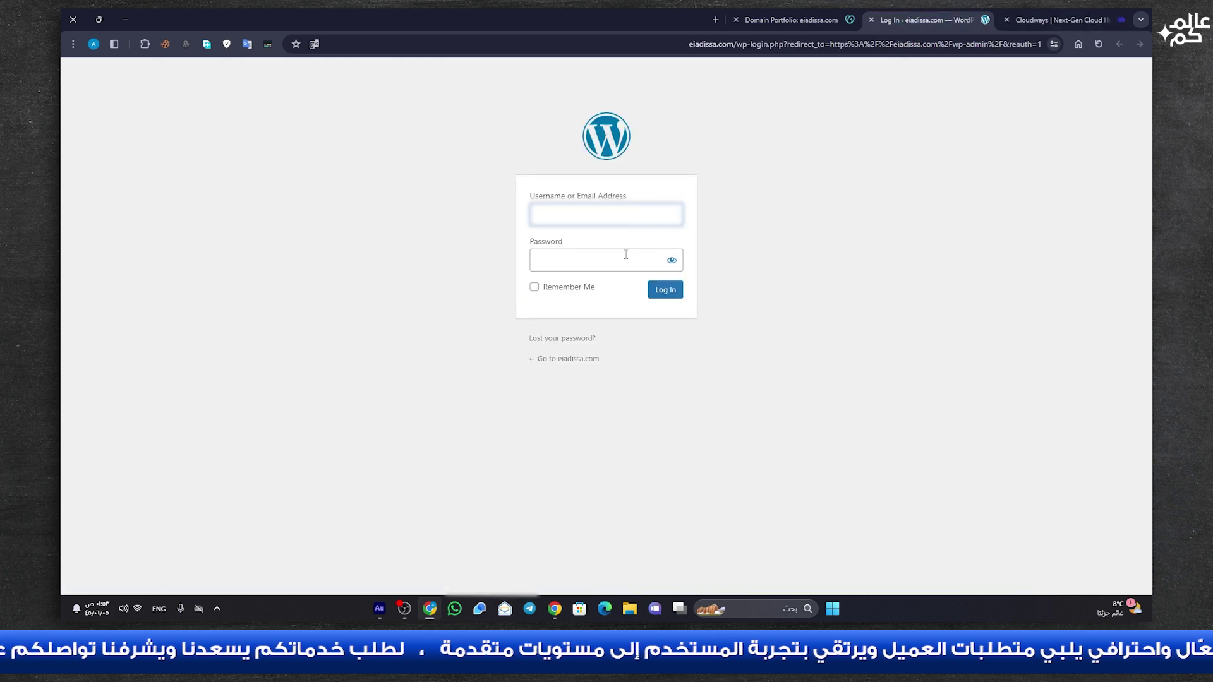
key("ctrl+v")
left_click(1061, 20)
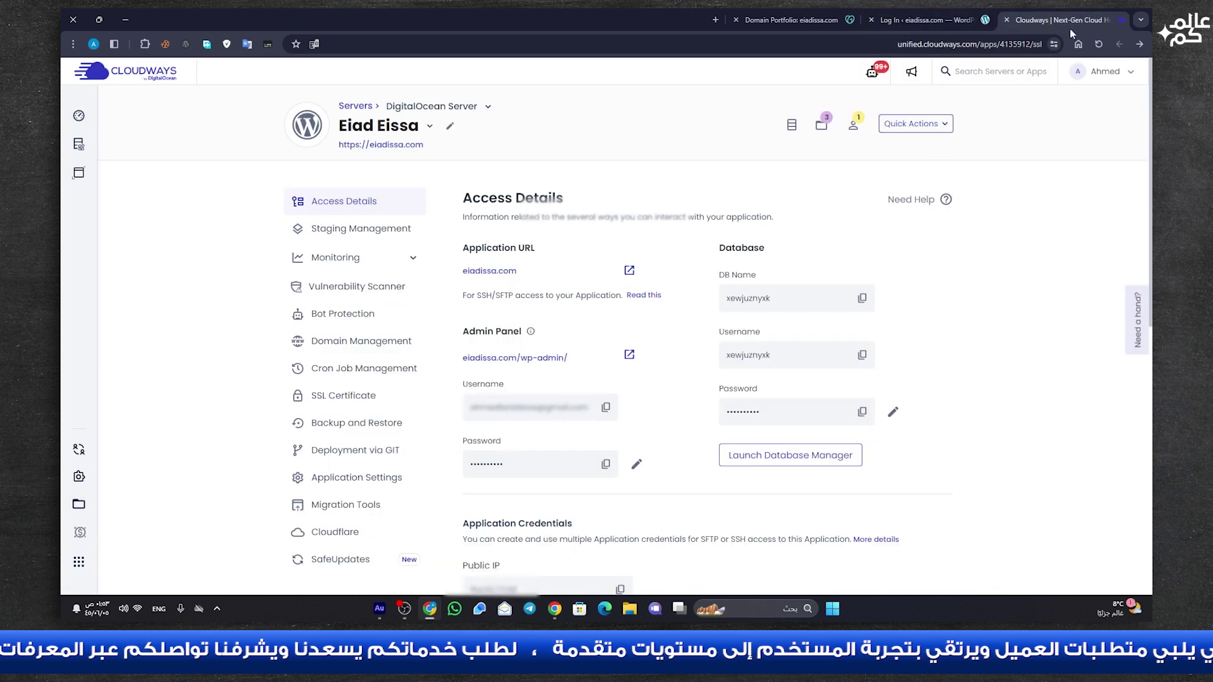
left_click(605, 463)
left_click(922, 20)
left_click(611, 260)
key("ctrl+v")
left_click(576, 289)
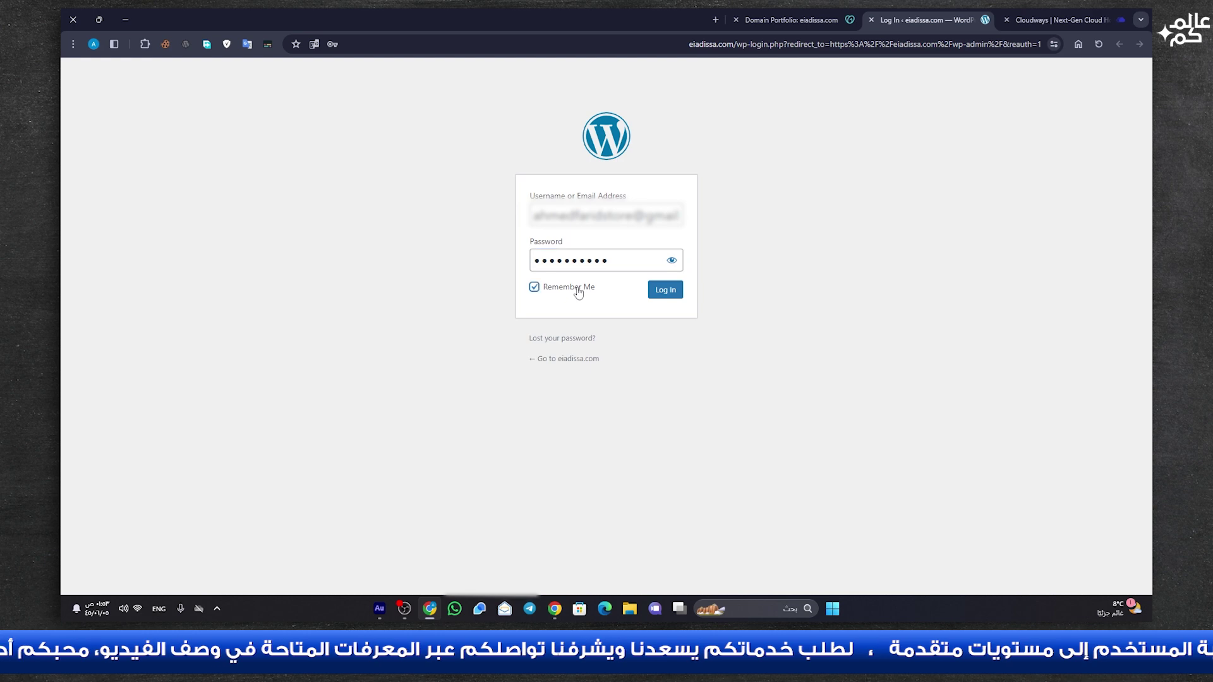
left_click(666, 290)
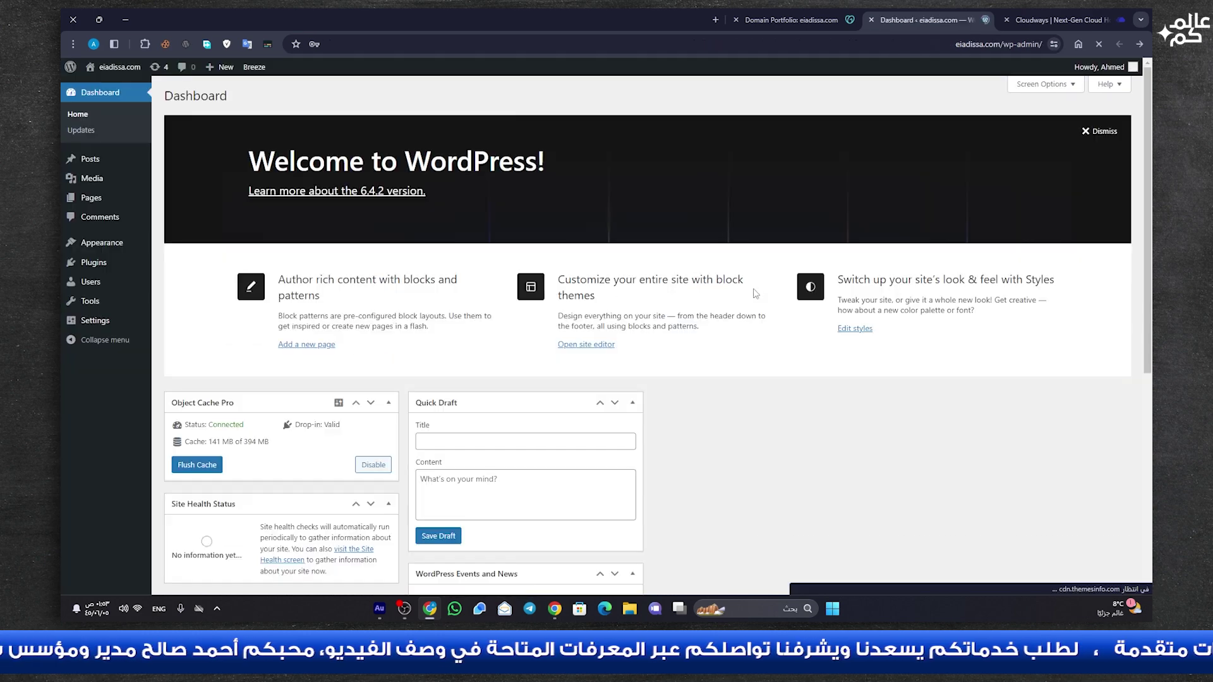
left_click(377, 356)
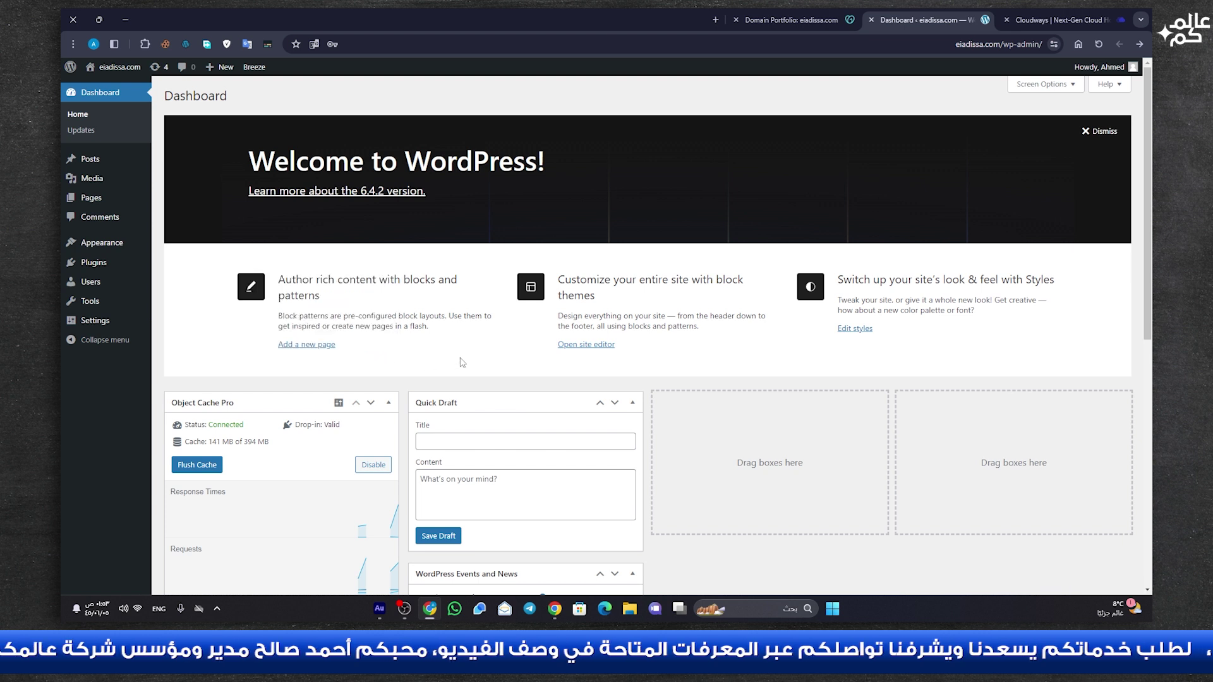